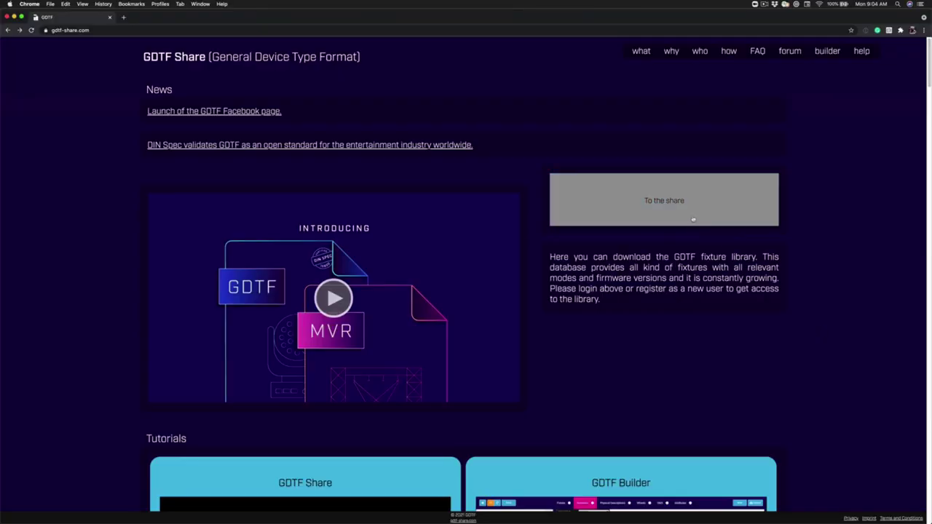
# Browse GDTF Share's fixture library to the Ayrton manufacturer and open the Ghibli fixture page
pyautogui.click(693, 219)
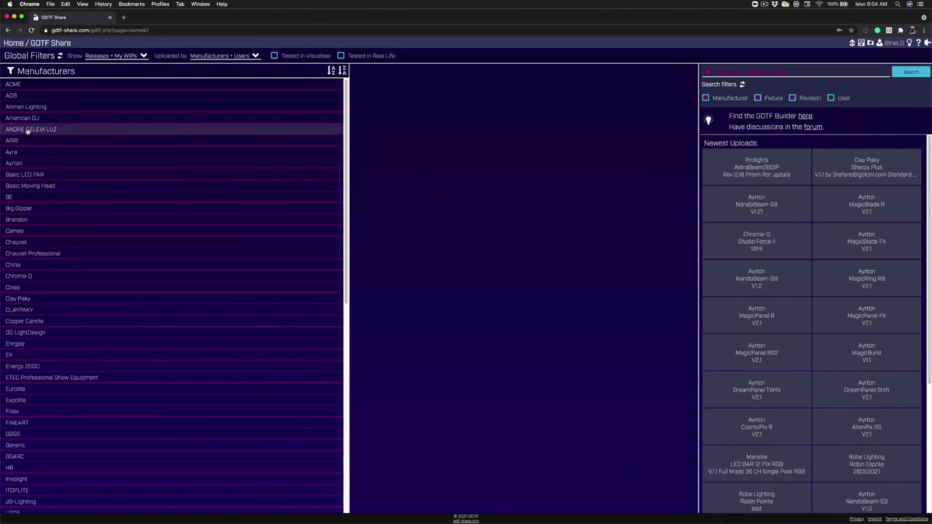
pyautogui.click(14, 163)
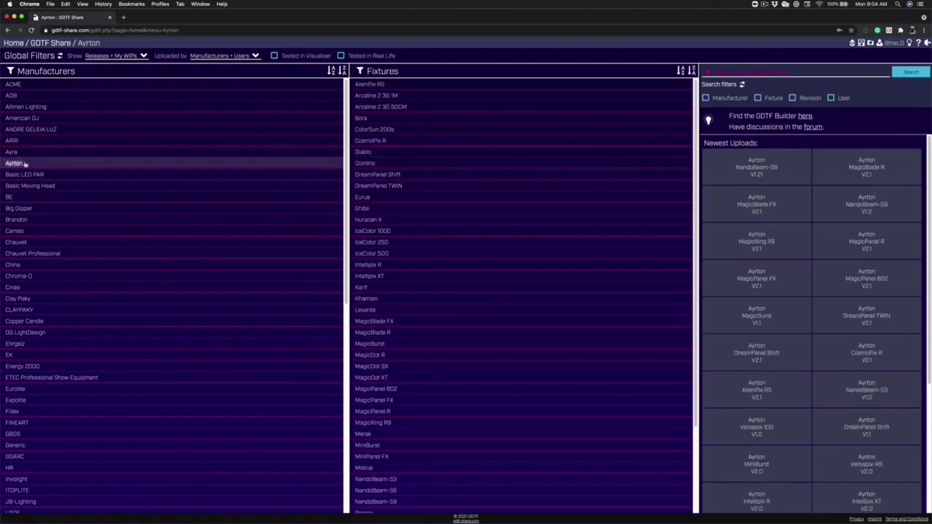
pyautogui.scroll(-3, 395, 237)
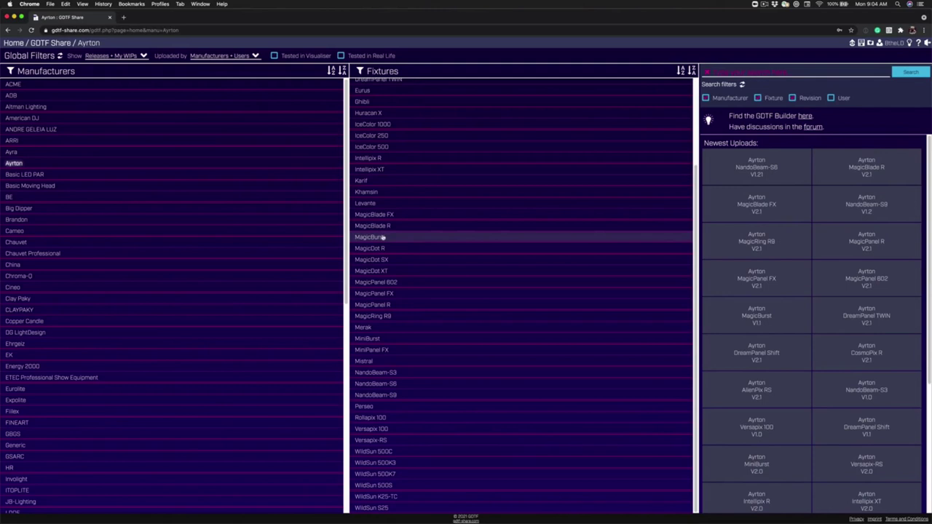
pyautogui.click(361, 107)
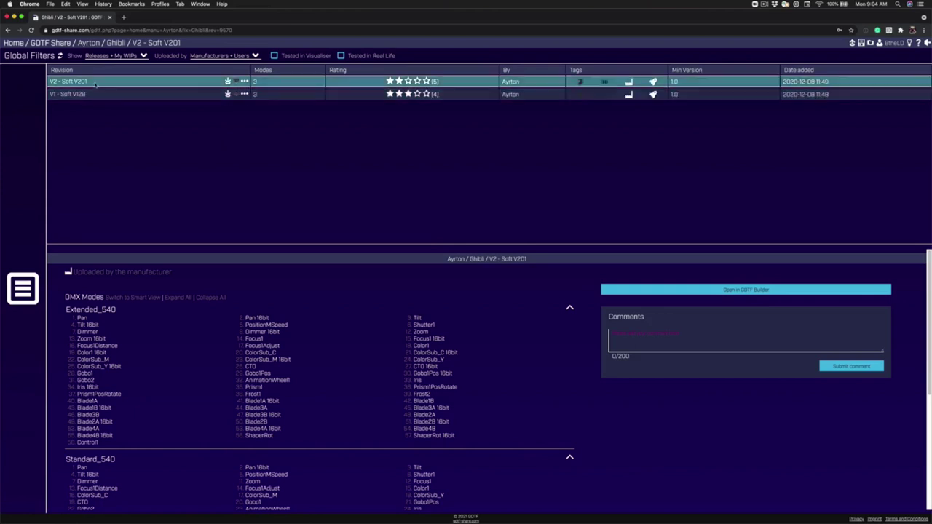
# Rate the Ghibli V1 - Soft V128 revision four stars, review its DMX modes, and download its file
pyautogui.click(345, 97)
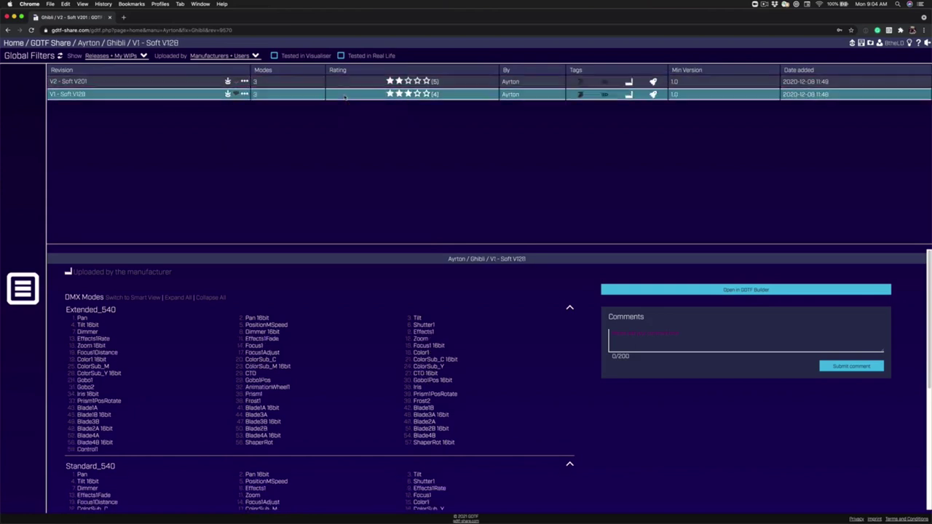
pyautogui.click(419, 94)
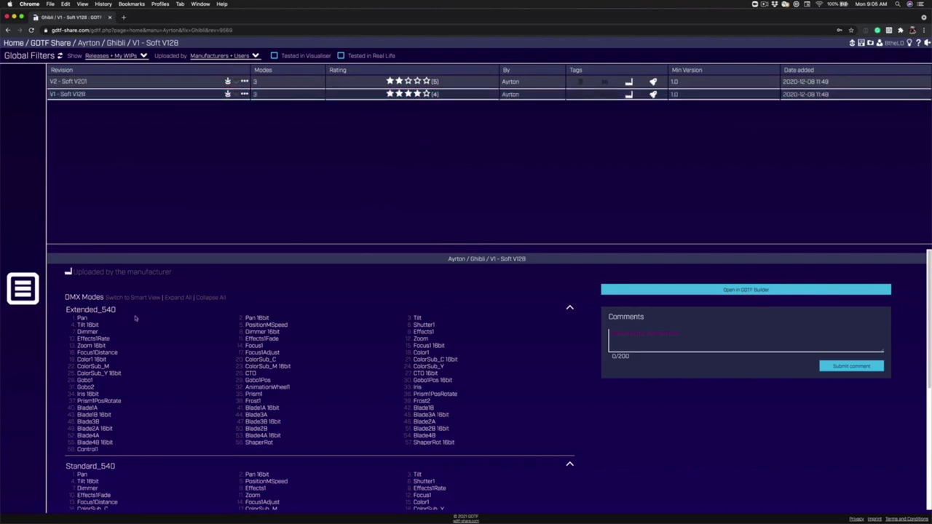
pyautogui.scroll(-3, 219, 362)
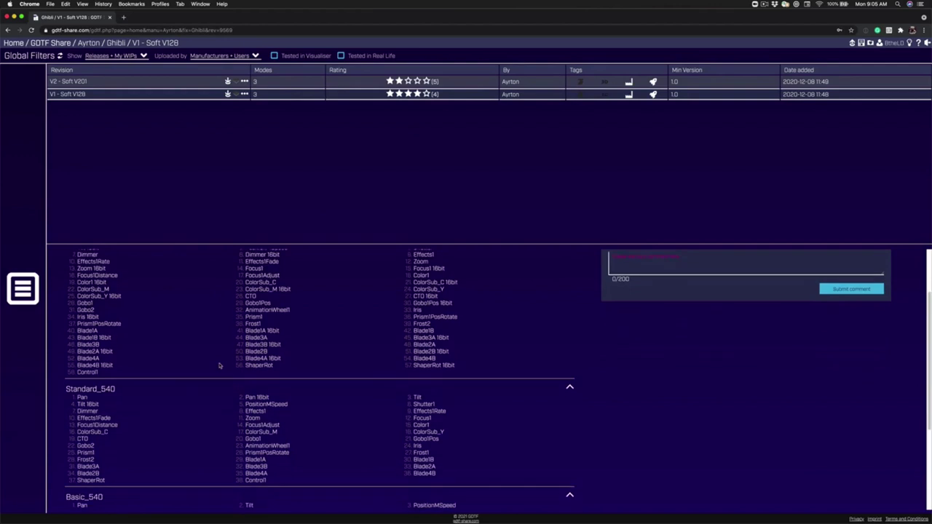
pyautogui.scroll(-3, 219, 365)
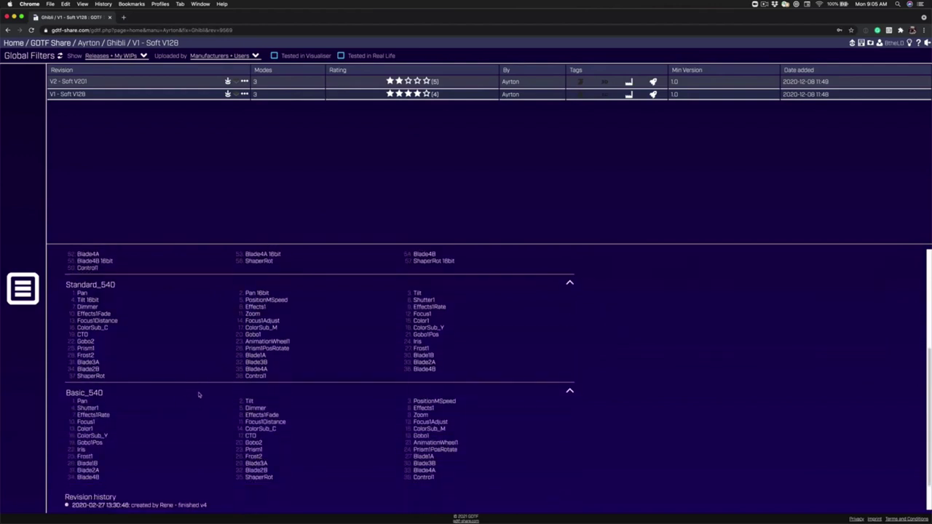
pyautogui.scroll(1, 202, 378)
pyautogui.scroll(5, 201, 378)
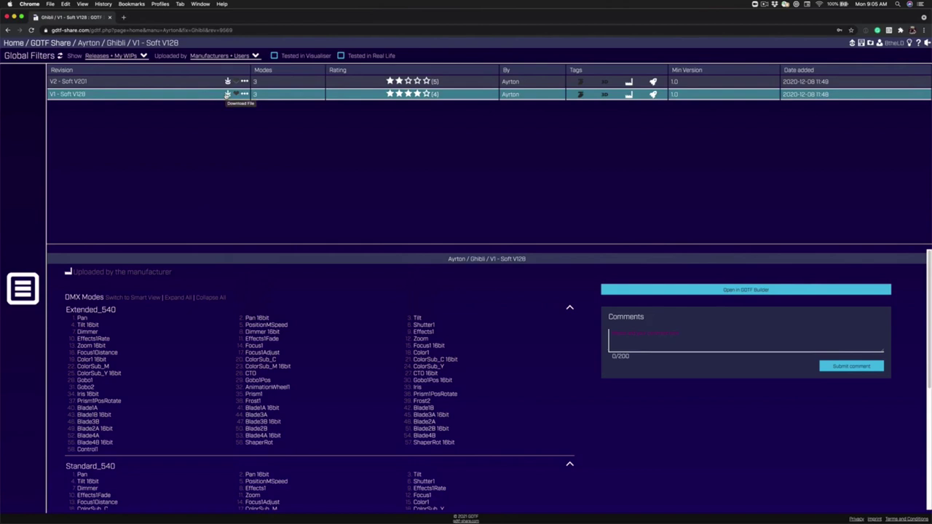
pyautogui.click(227, 96)
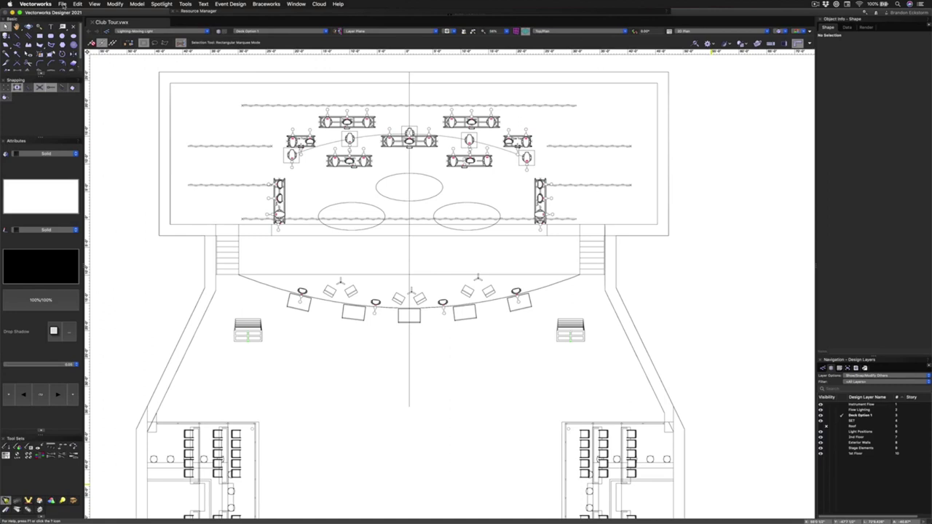
# Import GDTF all three .gdtf files from Documents > Webinar > GDTF file
pyautogui.click(62, 5)
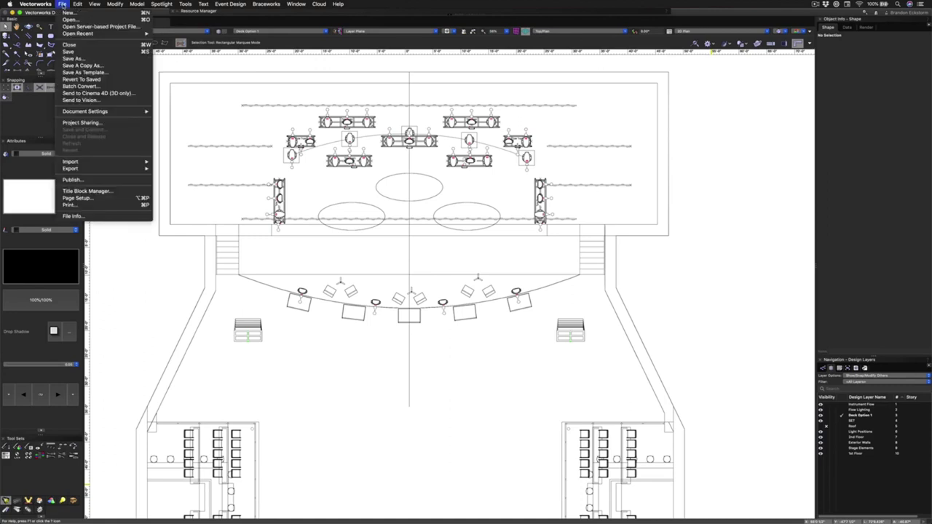
pyautogui.moveTo(82, 162)
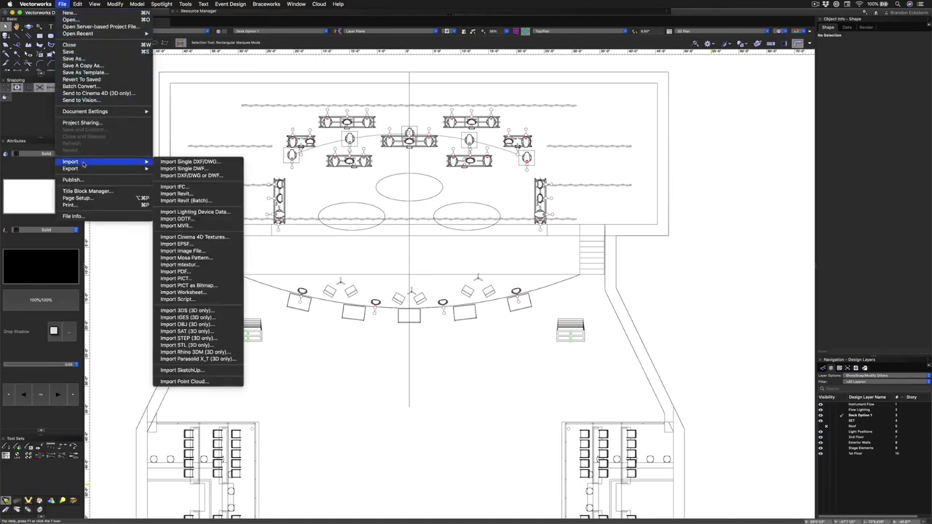
pyautogui.click(210, 220)
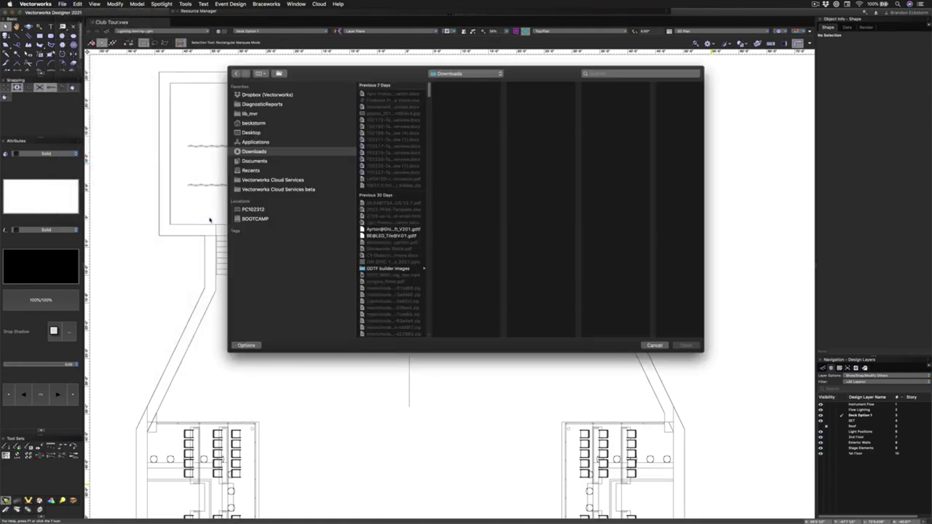
pyautogui.click(451, 75)
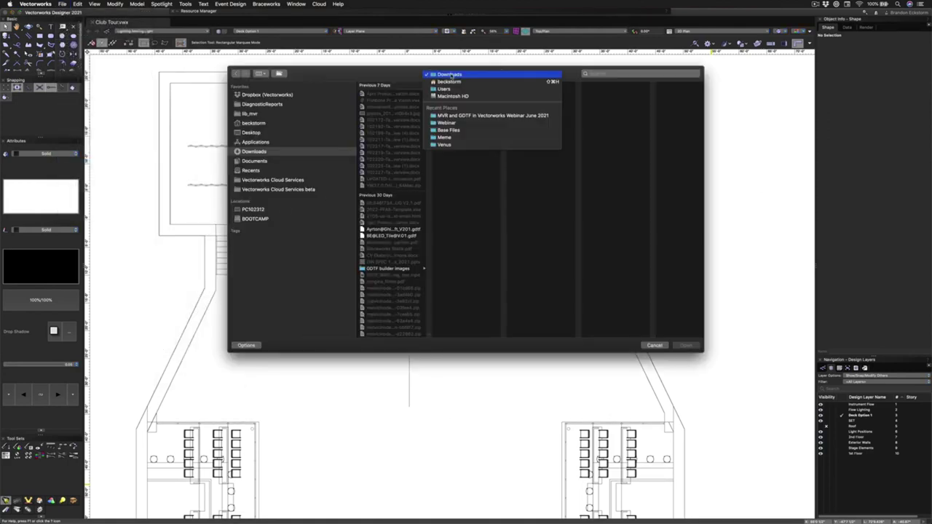
pyautogui.click(455, 123)
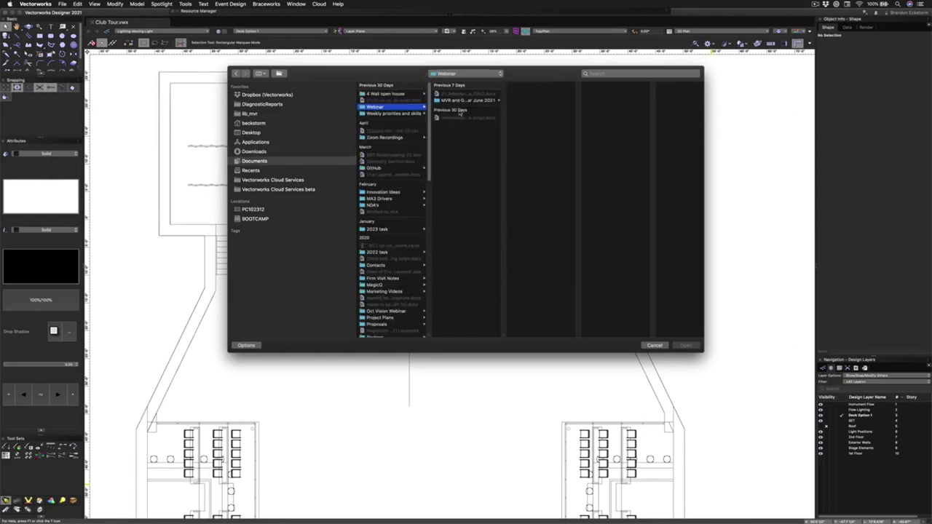
pyautogui.click(461, 101)
pyautogui.click(513, 108)
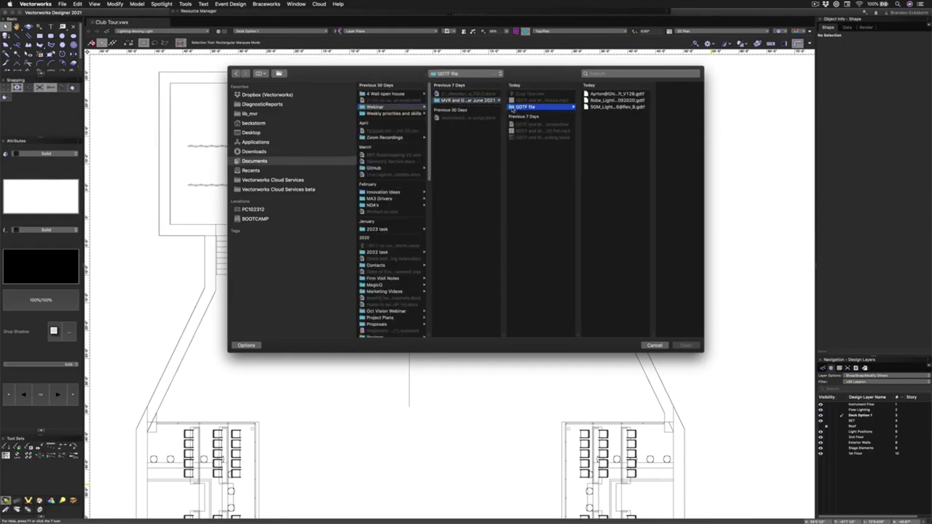
pyautogui.moveTo(596, 120); pyautogui.dragTo(594, 93)
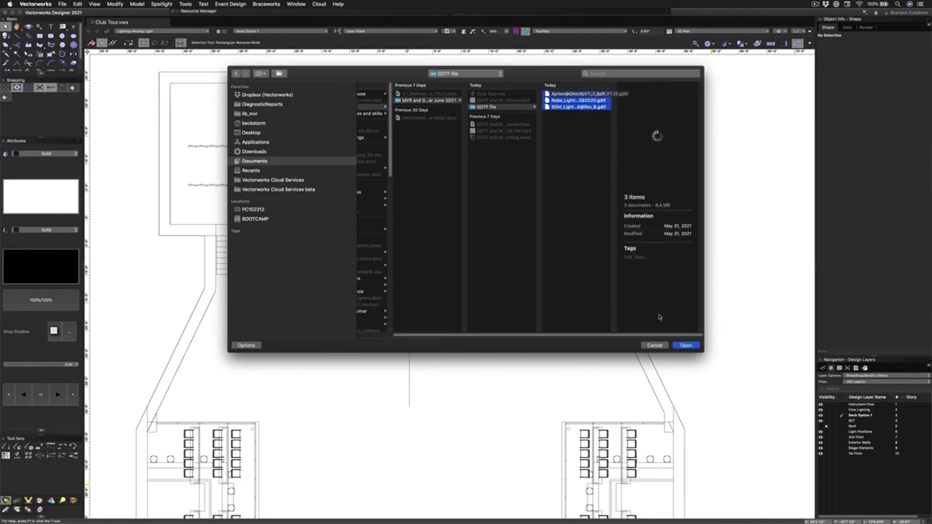
pyautogui.click(686, 347)
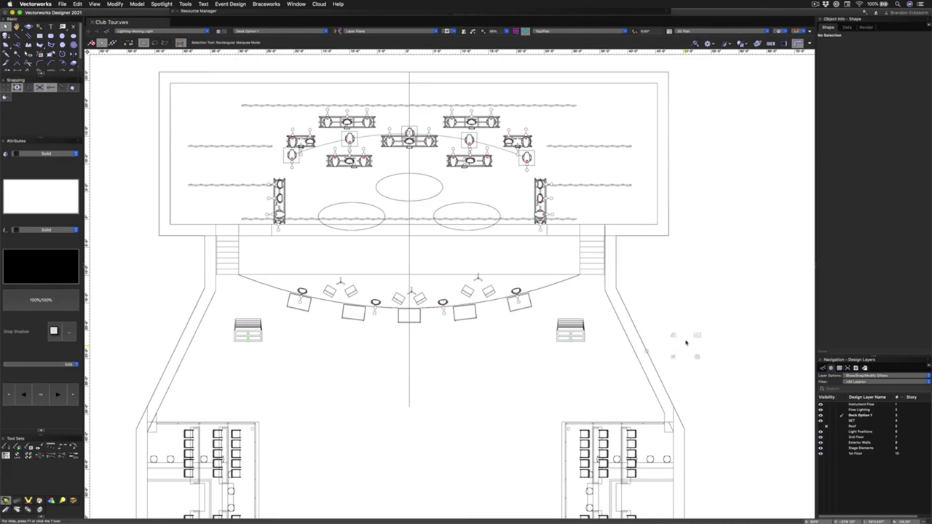
pyautogui.click(358, 12)
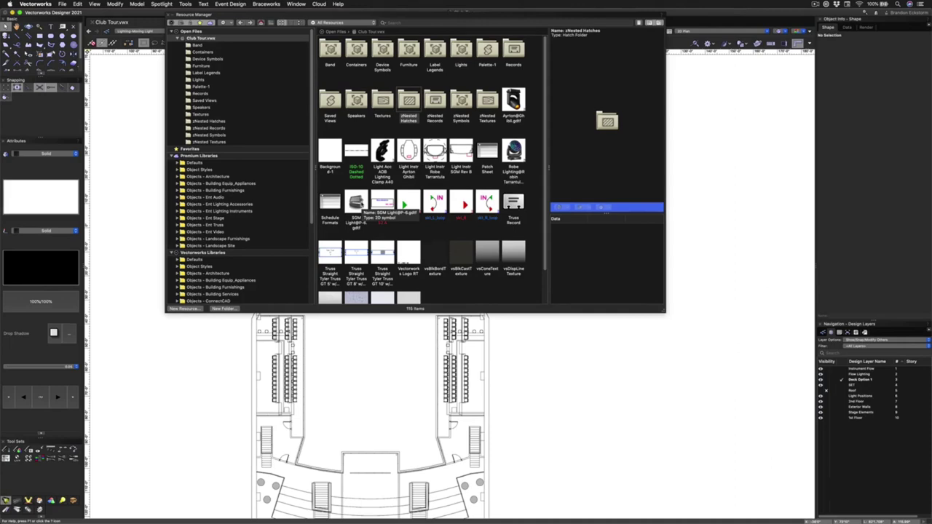
# Use Find and Modify to select every Moving Light with Instrument Type Robe Tarrantula
pyautogui.press('super+r')
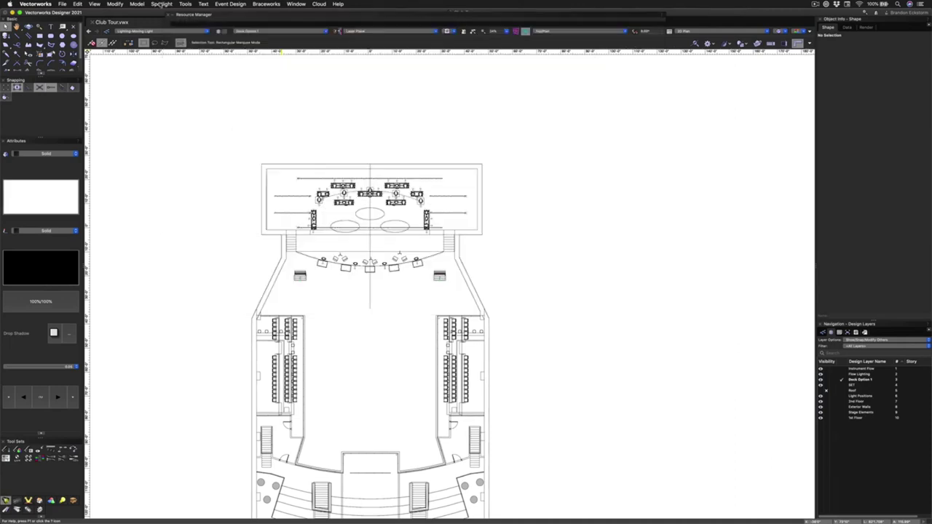
pyautogui.click(161, 4)
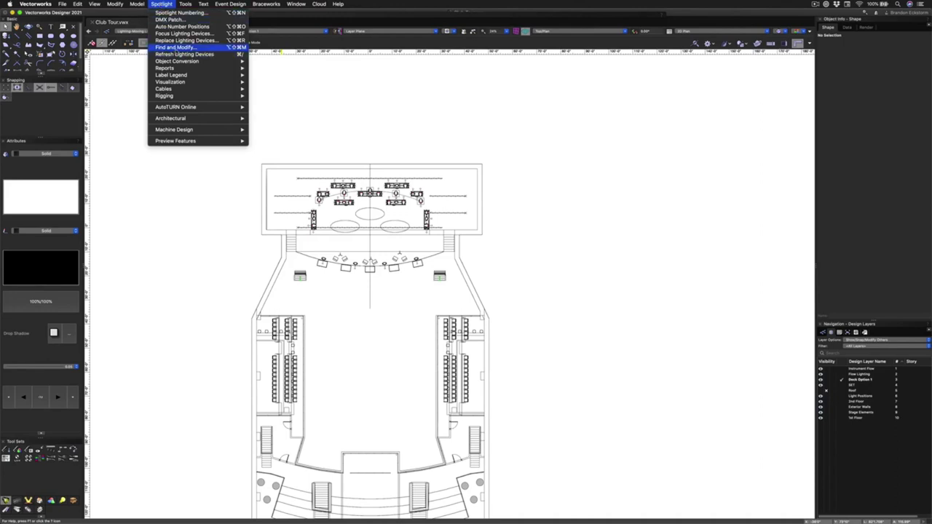
pyautogui.click(176, 48)
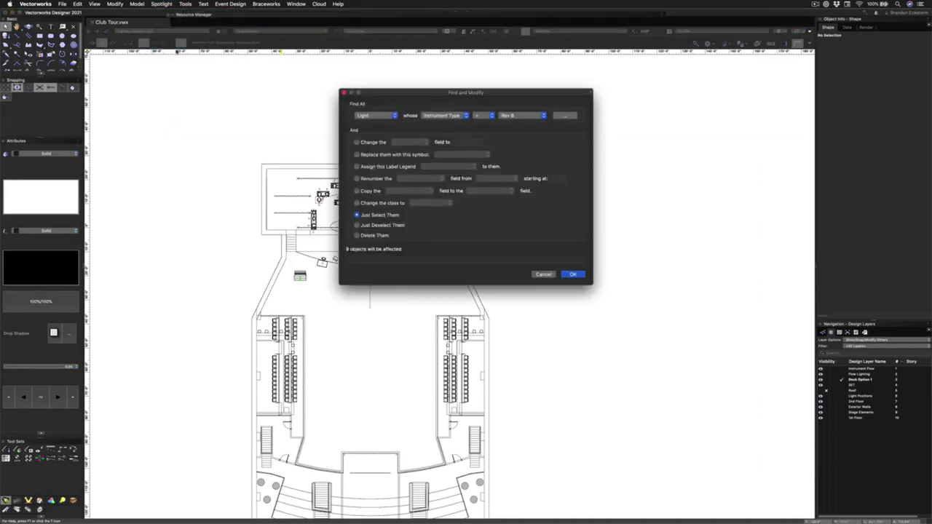
pyautogui.click(366, 116)
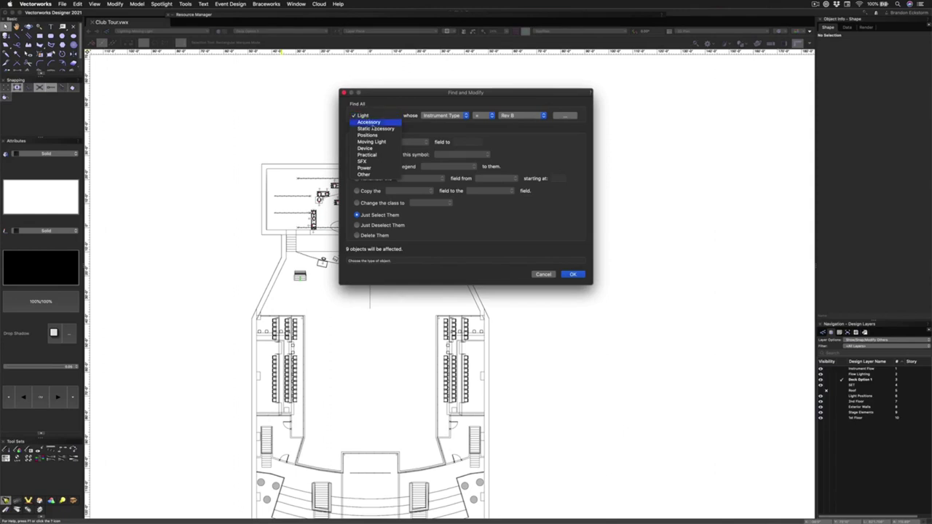
pyautogui.click(371, 142)
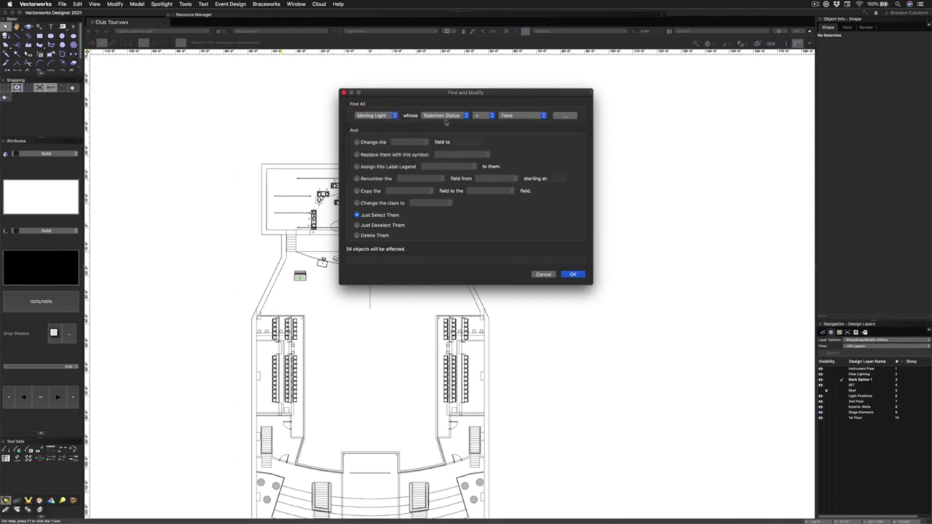
pyautogui.click(447, 120)
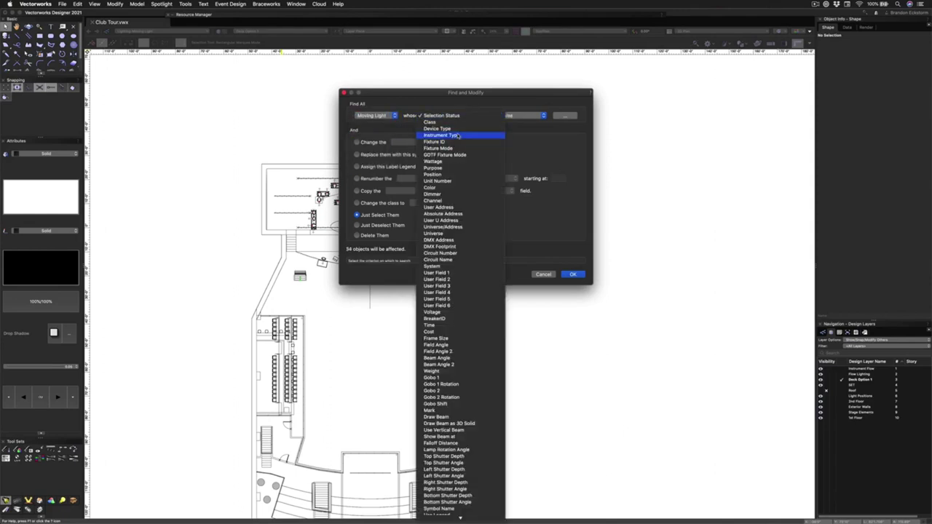
pyautogui.click(459, 136)
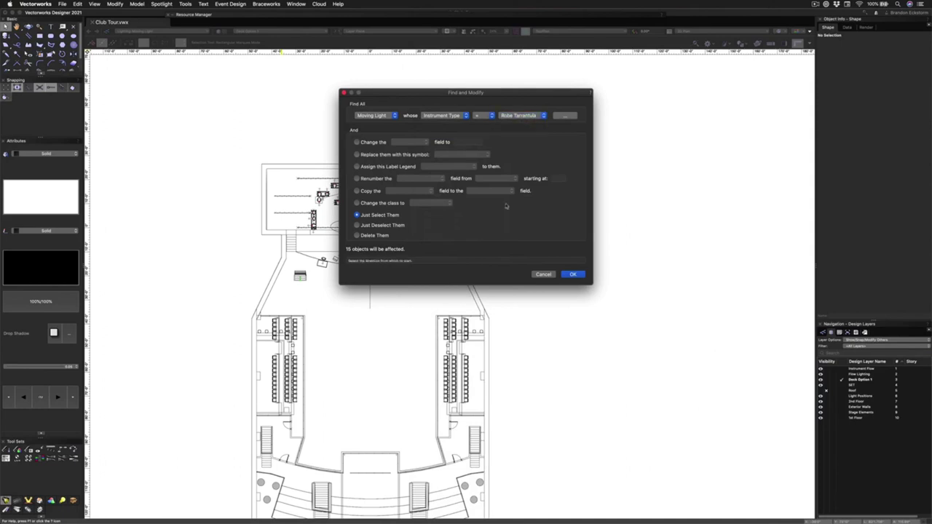
pyautogui.click(572, 275)
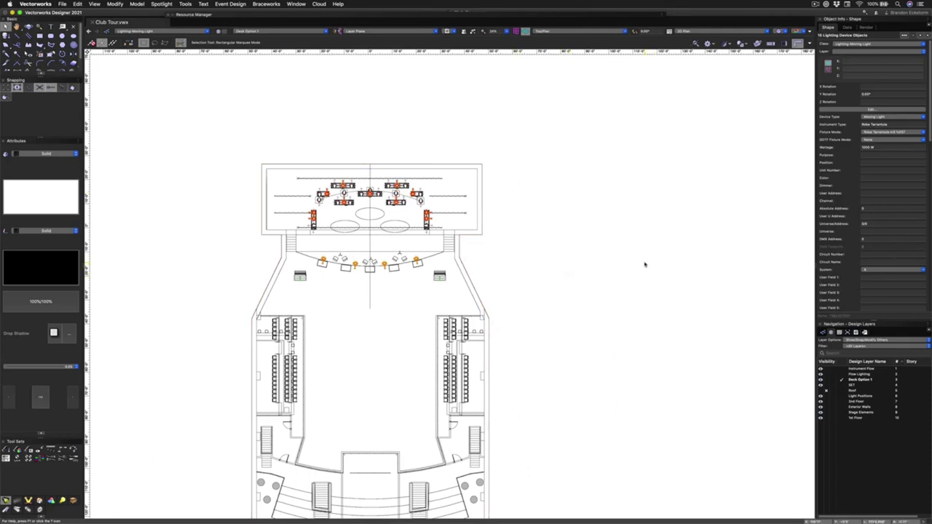
# Assign the Robin Tarrantula Mode 6-Pattern mode to the selected lights through GDTF Fixture Mode Other…
pyautogui.click(877, 141)
pyautogui.click(881, 152)
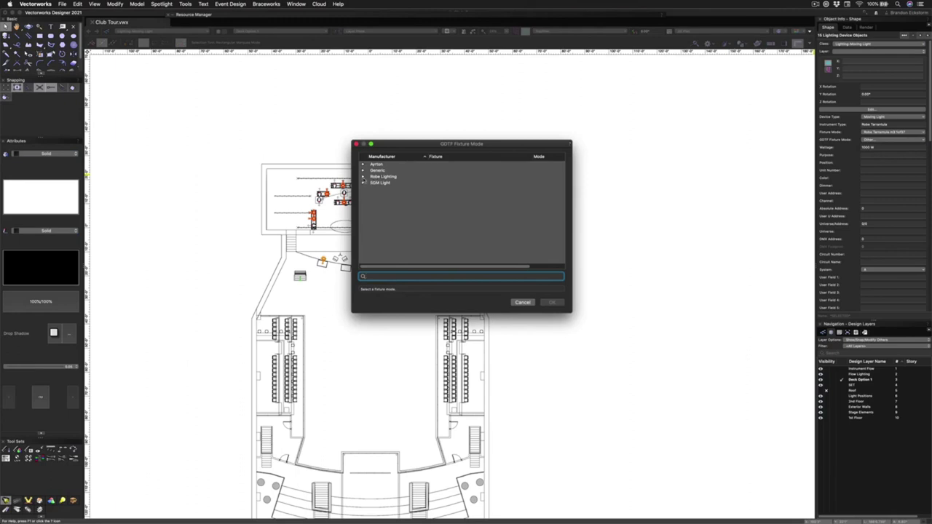
pyautogui.click(362, 177)
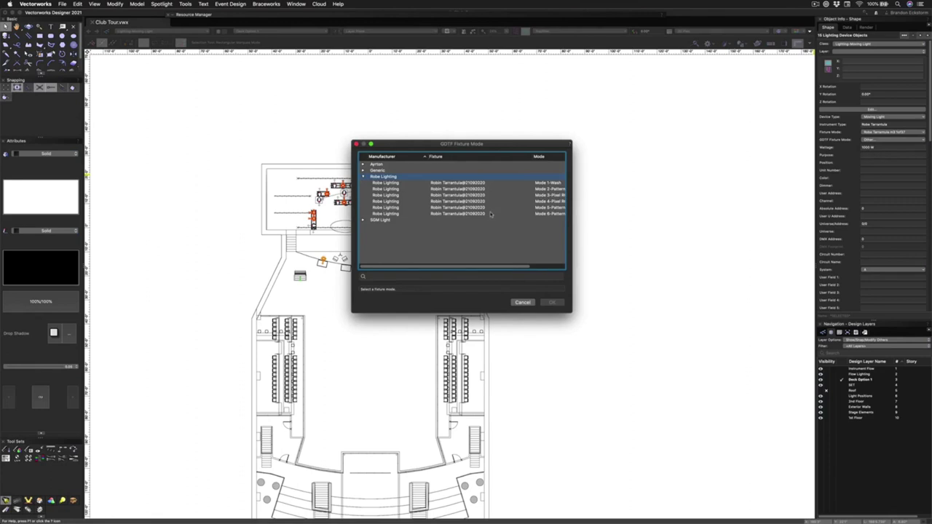
pyautogui.click(463, 214)
pyautogui.click(551, 302)
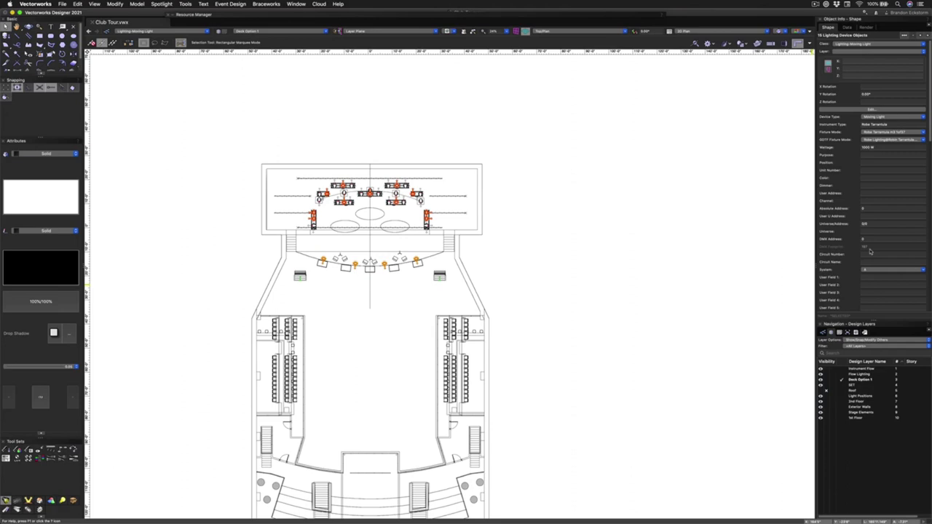
# Reopen the GDTF Fixture Mode dialog and browse the Robe Lighting Robin Tarantula modes
pyautogui.click(906, 140)
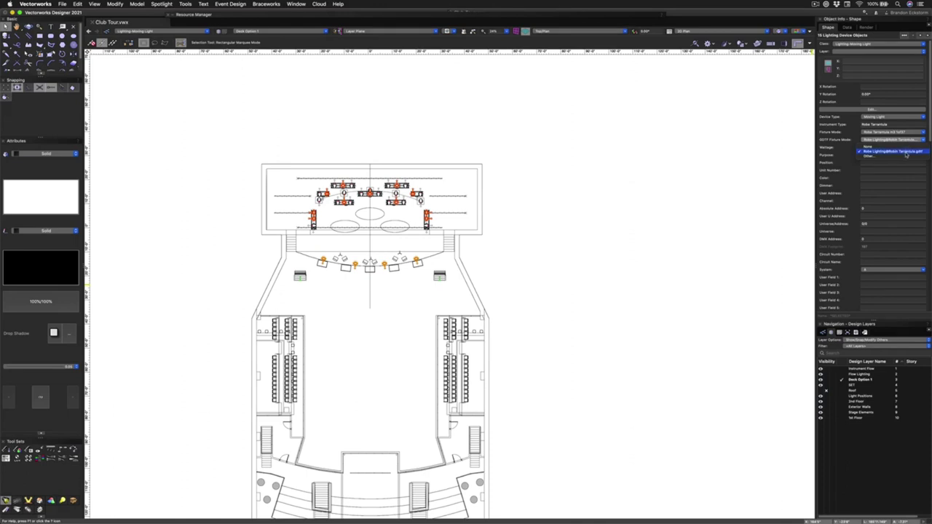
pyautogui.click(907, 155)
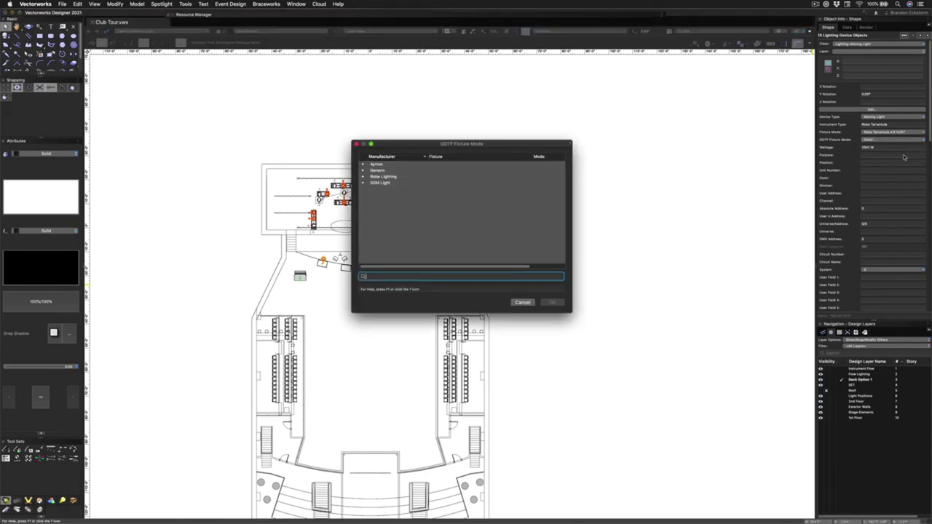
pyautogui.click(363, 176)
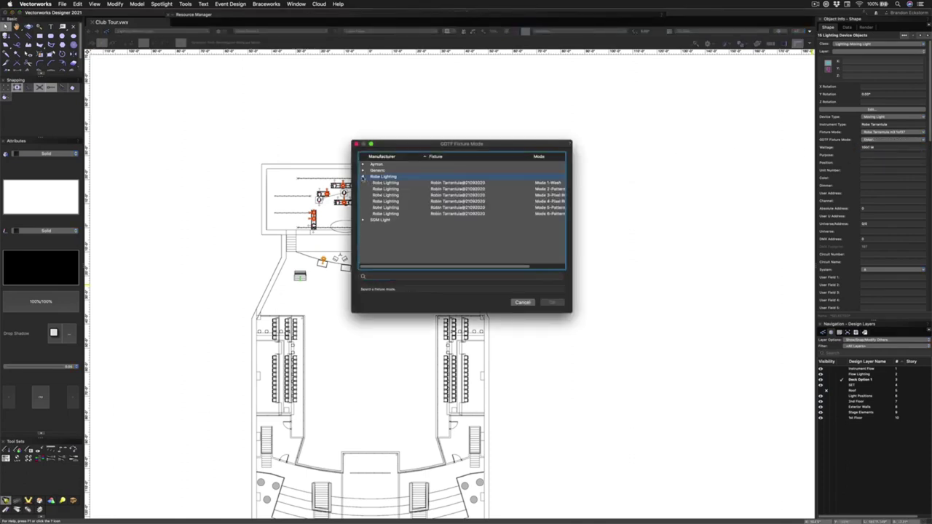
pyautogui.click(543, 188)
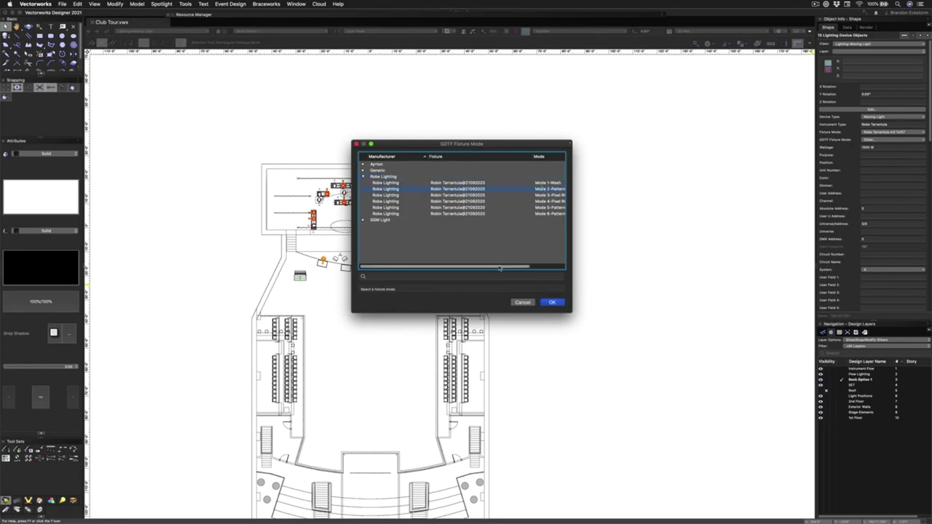
pyautogui.moveTo(502, 267); pyautogui.dragTo(520, 269)
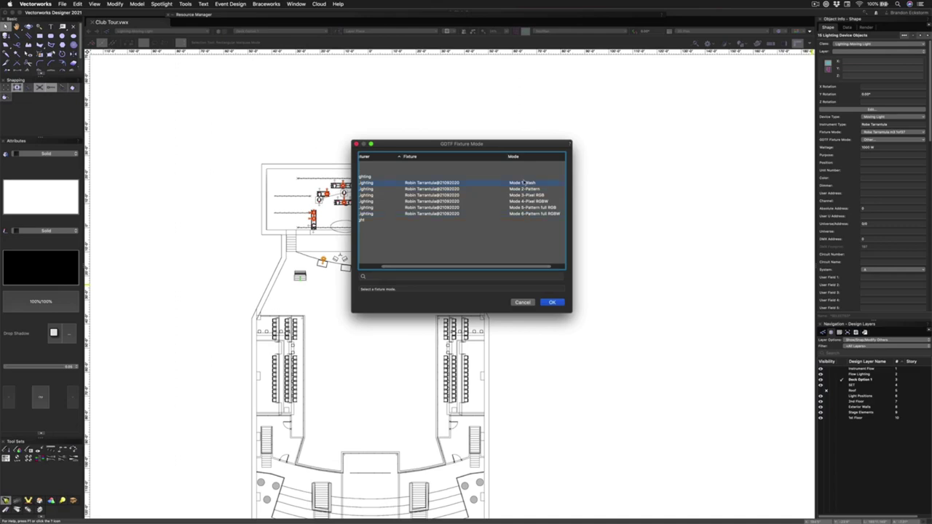
# Choose Mode 6-Pattern full RGBW in the GDTF Fixture Mode dialog and confirm
pyautogui.click(525, 214)
pyautogui.click(552, 302)
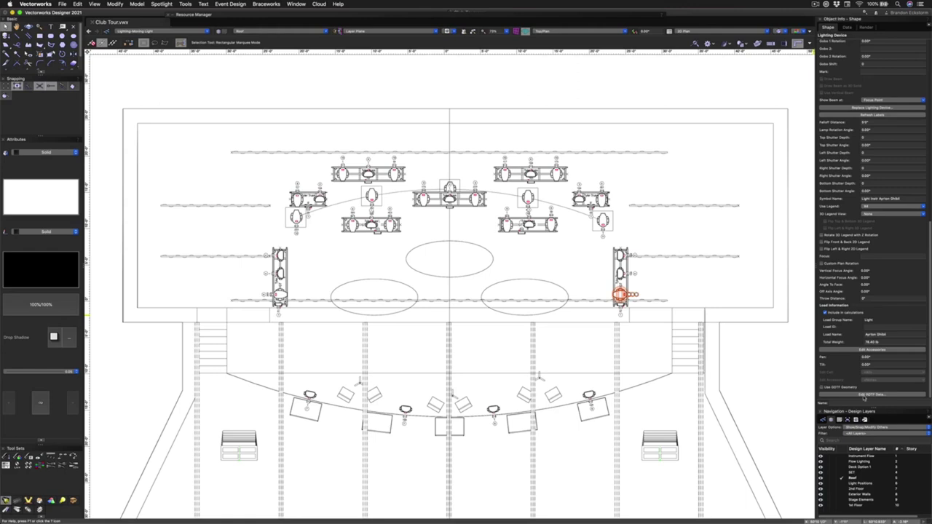
# Open the fixture's GDTF data in GDTF Builder and review its geometry and Cyan, Magenta, Yellow, CTO filters
pyautogui.click(867, 395)
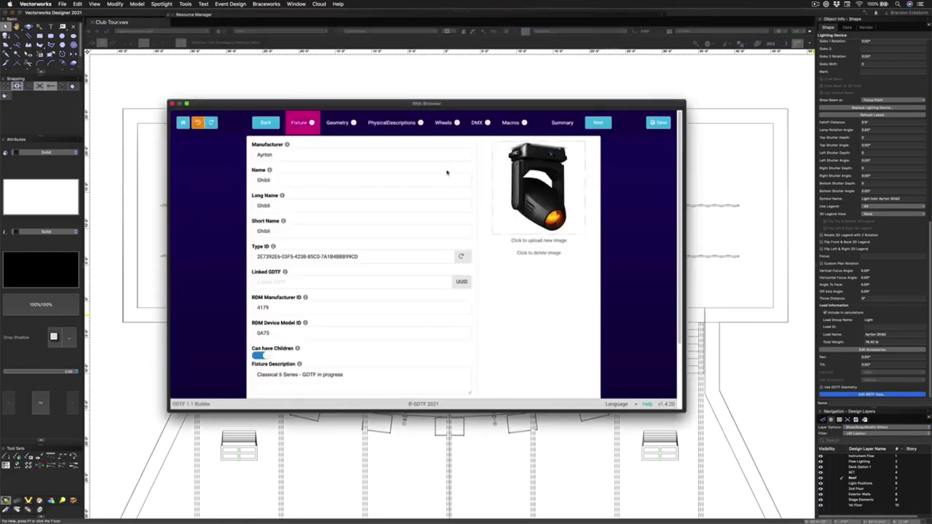
pyautogui.moveTo(221, 106); pyautogui.dragTo(230, 112)
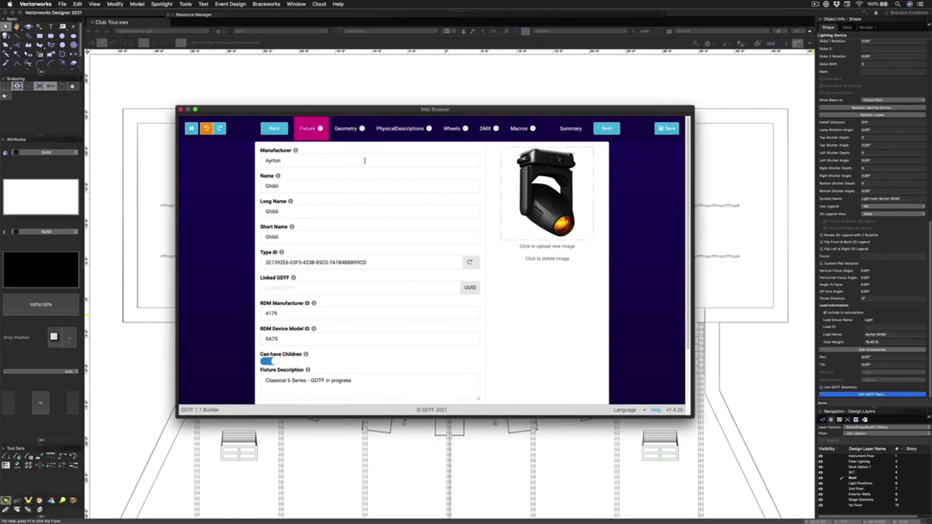
pyautogui.scroll(-3, 410, 212)
pyautogui.click(346, 128)
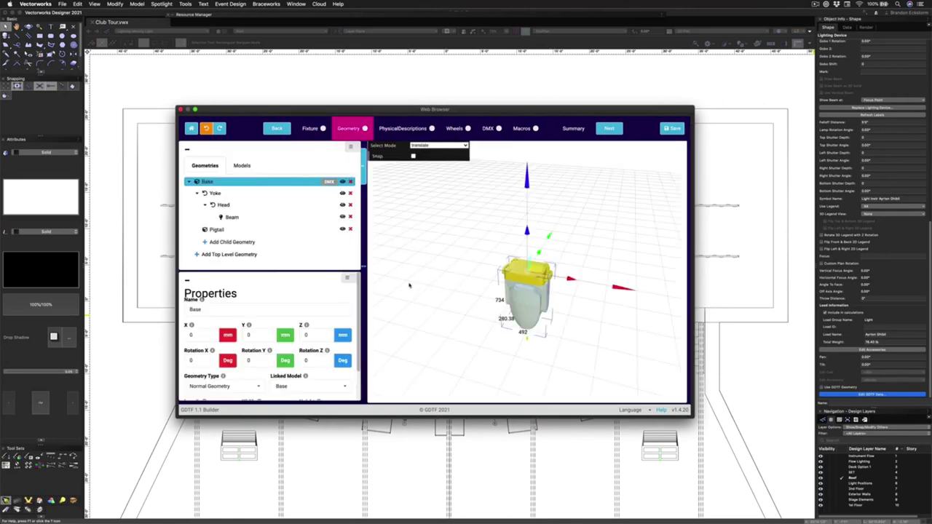
pyautogui.scroll(2, 438, 270)
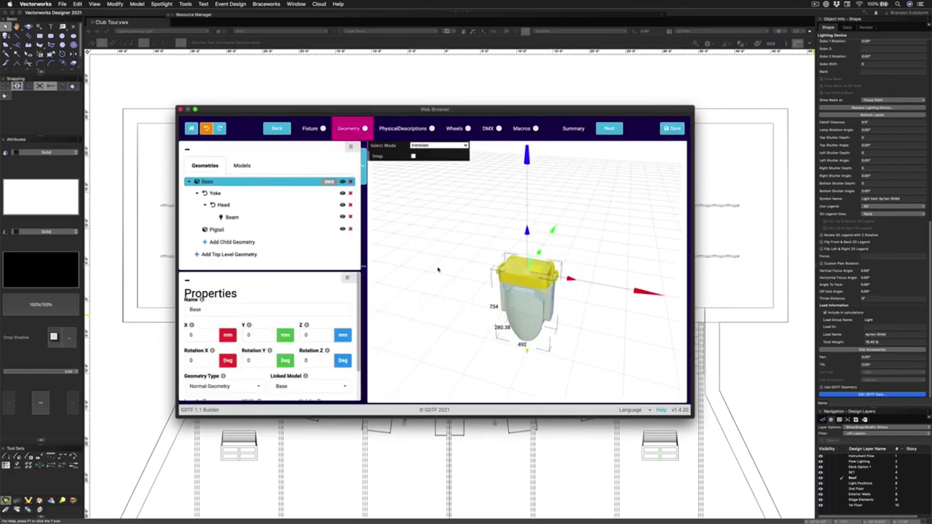
pyautogui.click(412, 135)
pyautogui.click(232, 155)
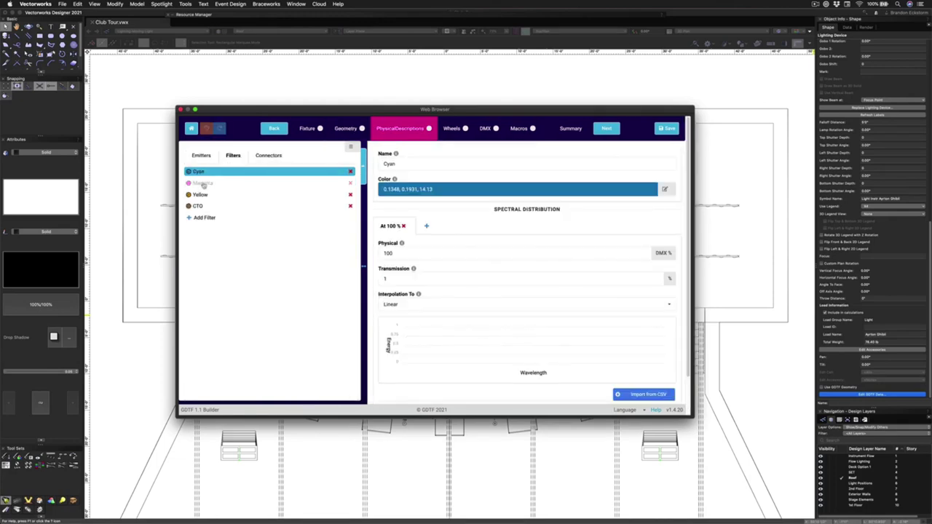
# Review the fixture's connectors and its colour and gobo wheels in GDTF Builder
pyautogui.click(269, 156)
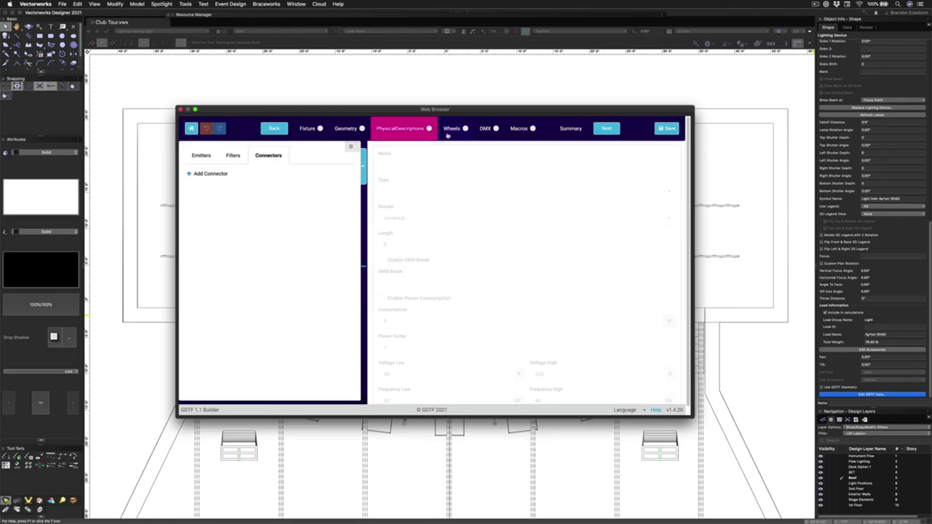
pyautogui.click(451, 129)
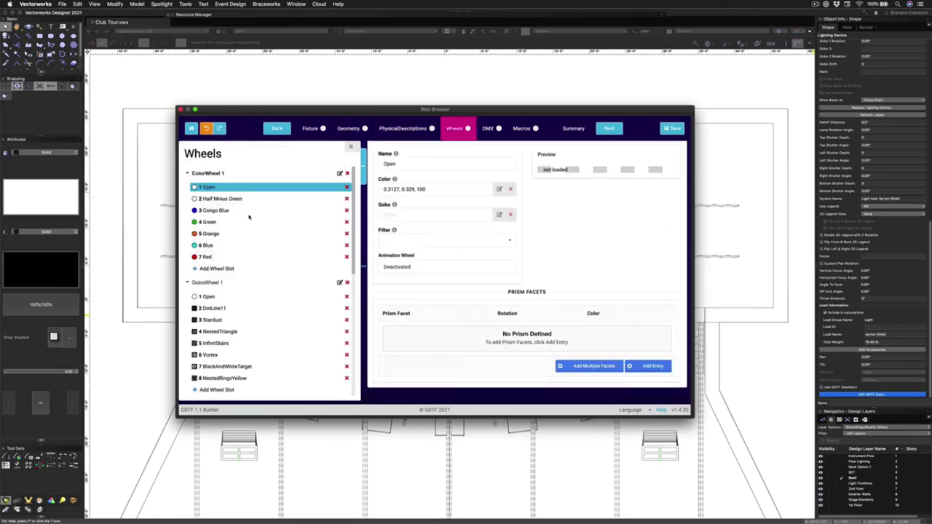
pyautogui.moveTo(247, 214); pyautogui.dragTo(273, 275)
pyautogui.scroll(-3, 273, 276)
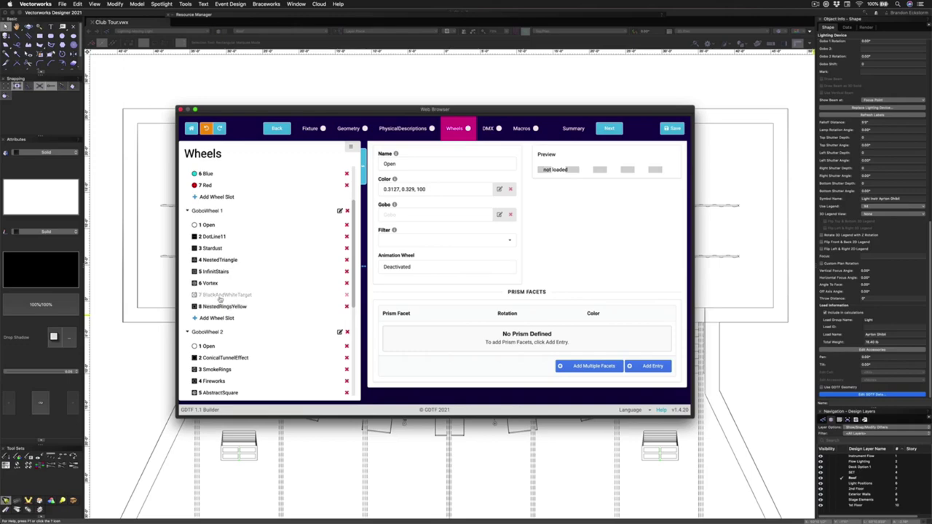
pyautogui.scroll(-1, 265, 319)
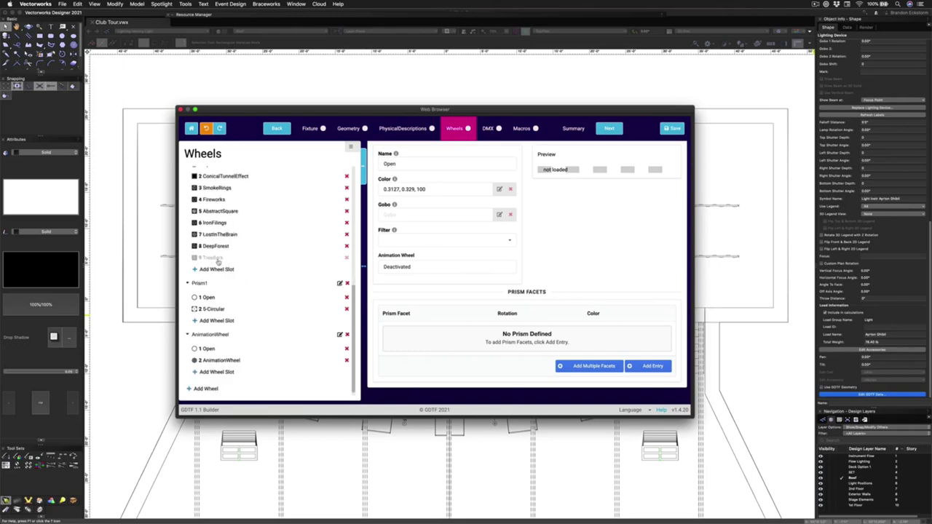
pyautogui.scroll(-5, 231, 267)
# Review the Extended_540 DMX mode channels, then close GDTF Builder
pyautogui.click(491, 131)
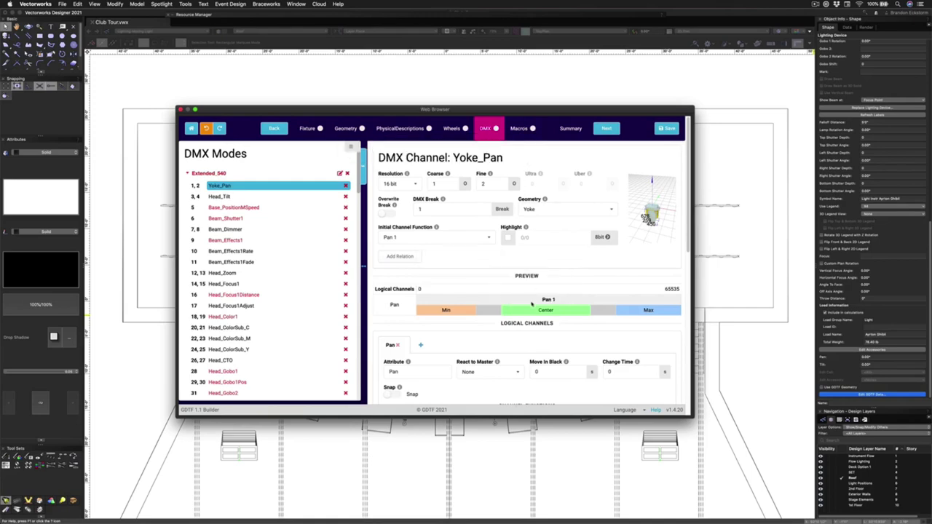
pyautogui.scroll(-10, 533, 304)
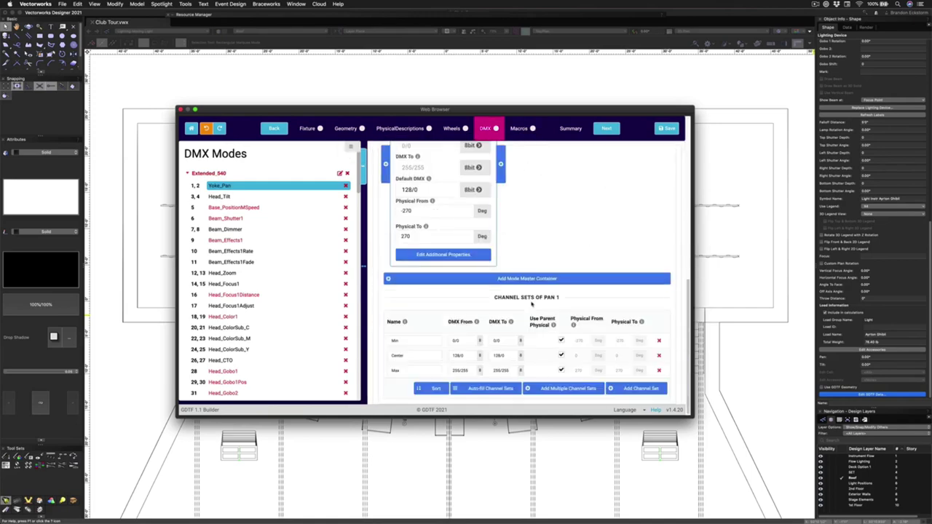
pyautogui.click(180, 110)
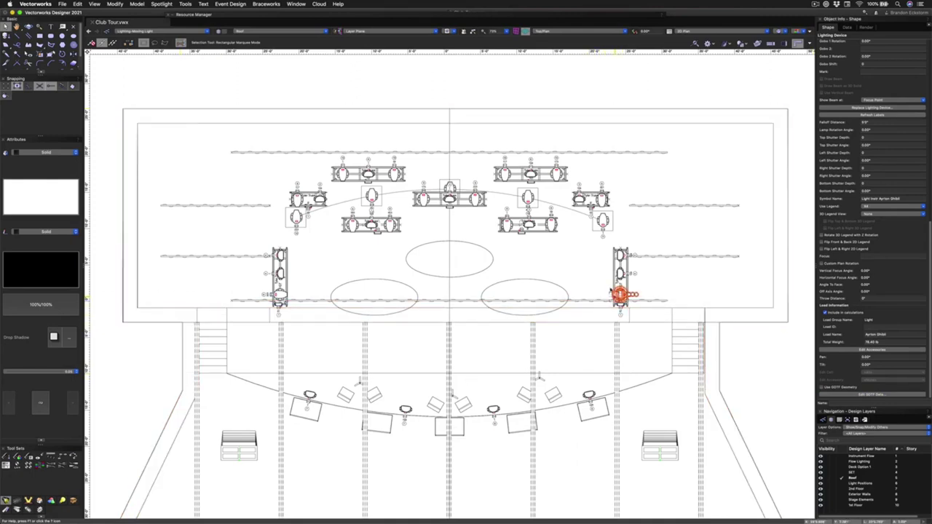
pyautogui.keyDown('shift'); pyautogui.click(279, 295); pyautogui.keyUp('shift')
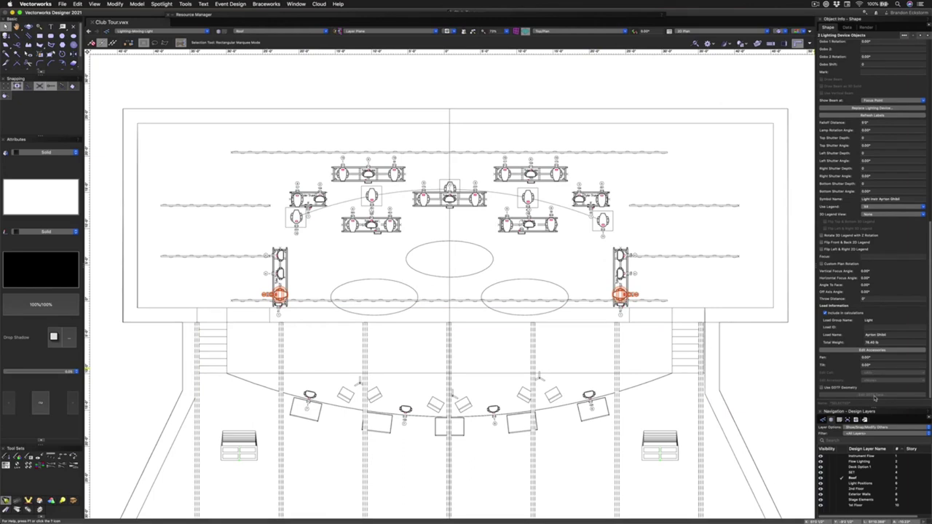
pyautogui.click(762, 387)
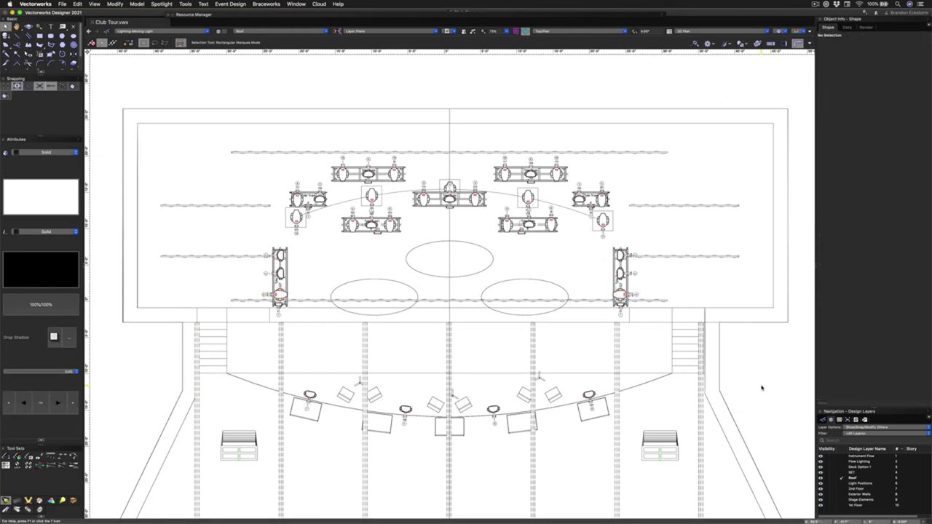
pyautogui.click(634, 301)
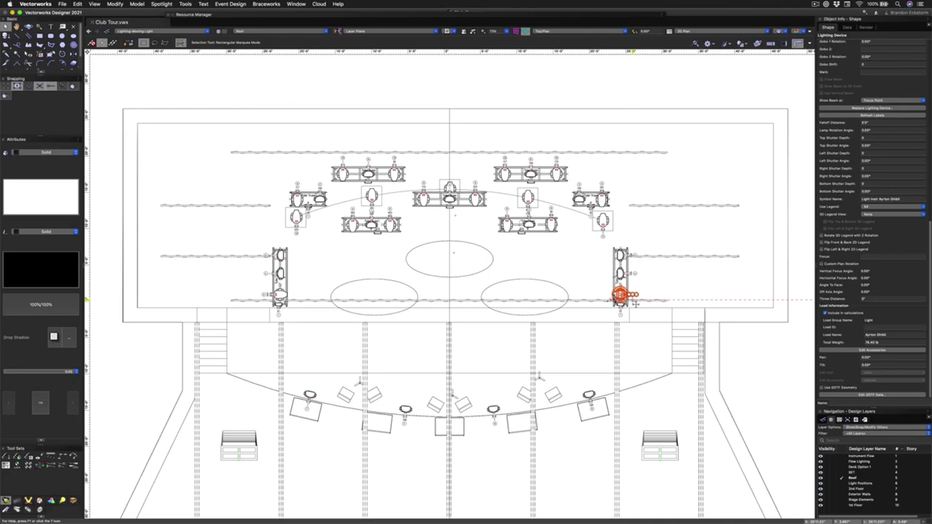
# Turn off Use GDTF Geometry for the upper-right Ayrton Ghibli fixture, then deselect it
pyautogui.click(602, 221)
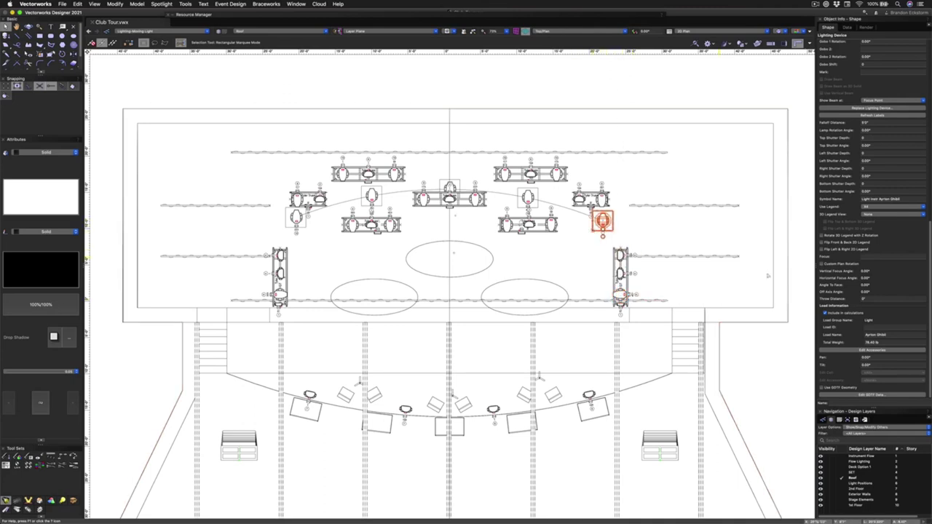
pyautogui.click(823, 387)
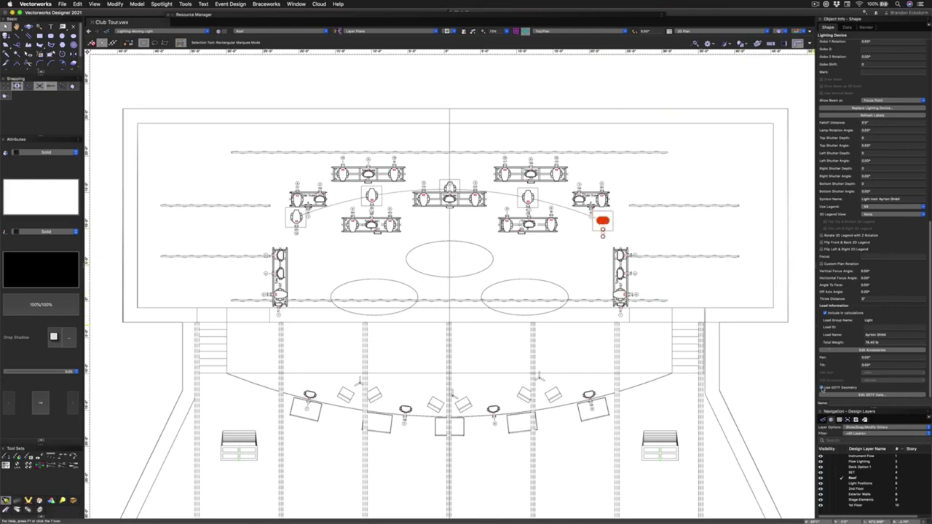
pyautogui.click(754, 375)
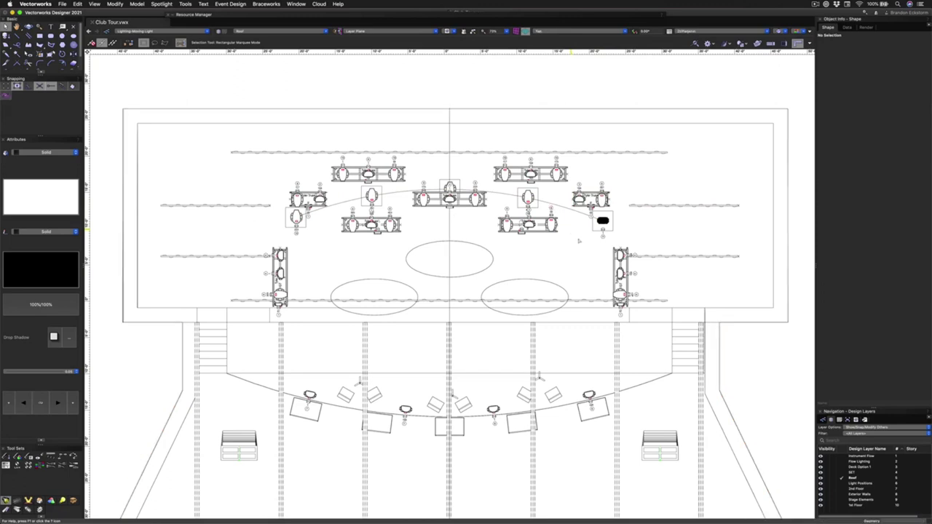
# In Front view, turn off Use GDTF Geometry for the fixture on the right riser
pyautogui.press('2')
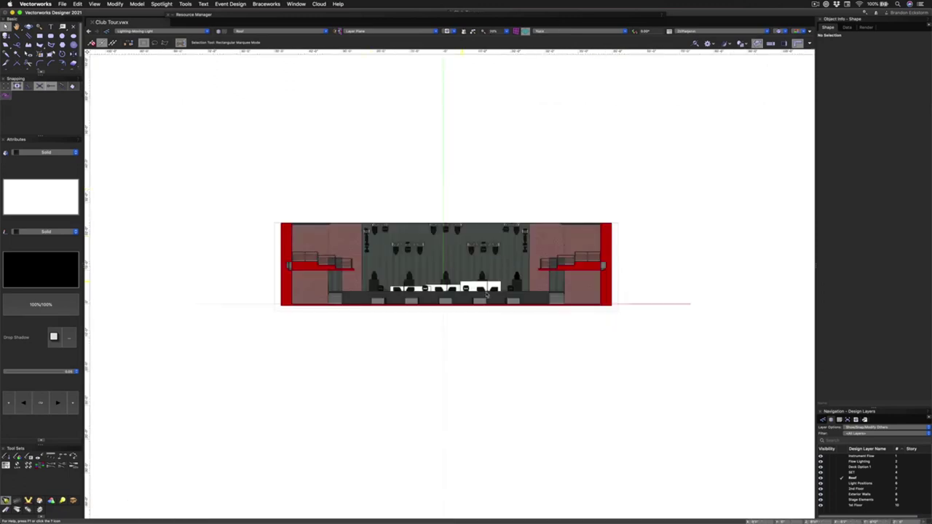
pyautogui.scroll(10, 507, 272)
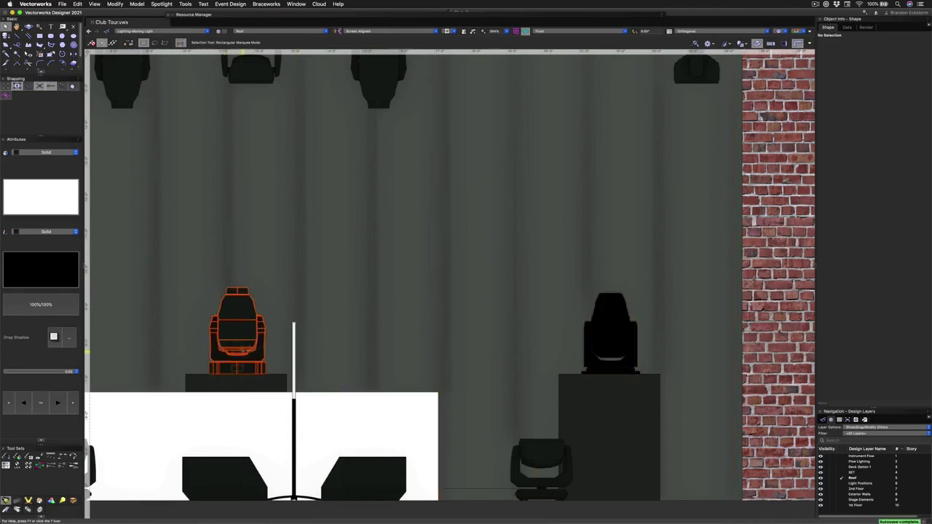
pyautogui.click(624, 332)
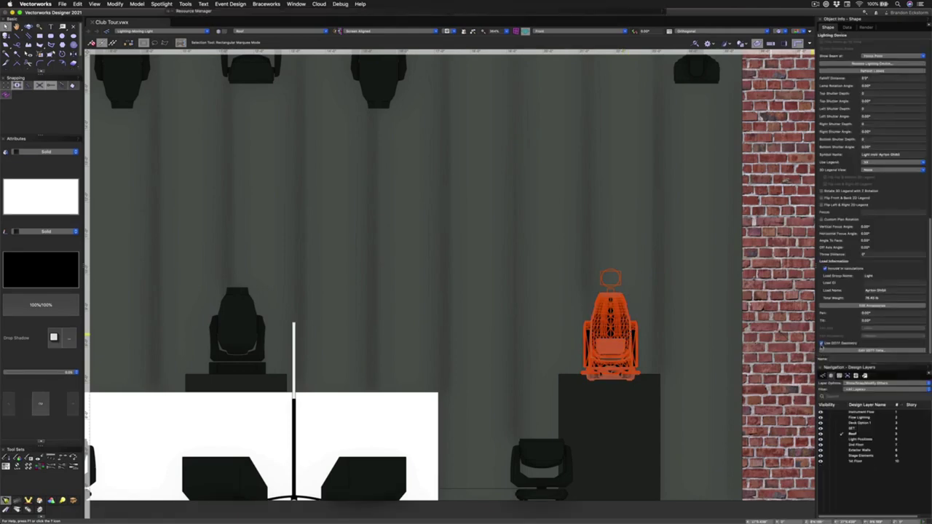
pyautogui.click(822, 343)
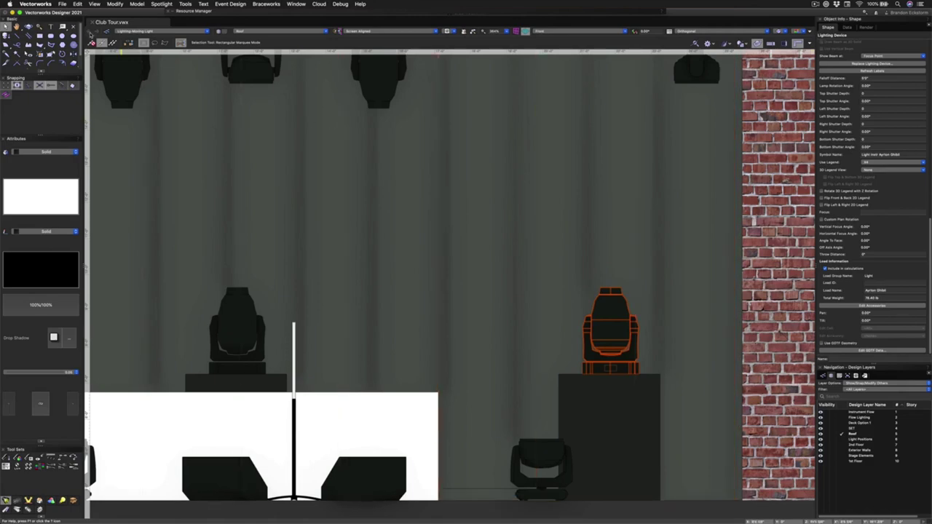
# Run Export MVR with All objects in drawing kept and confirm the export settings
pyautogui.click(63, 4)
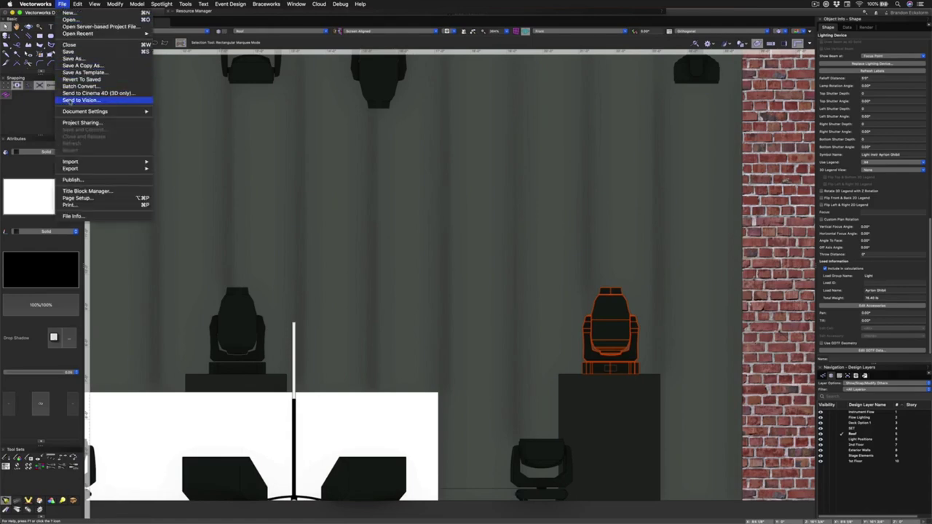
pyautogui.moveTo(75, 169)
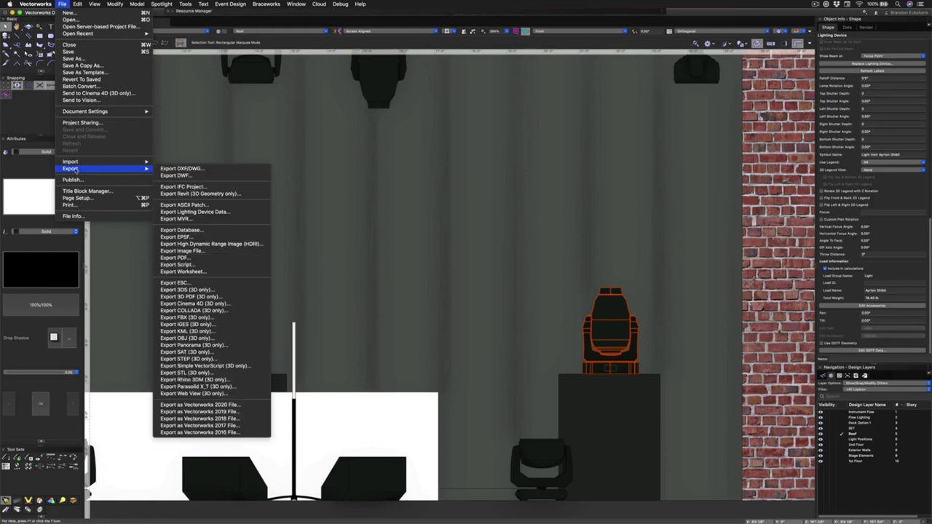
pyautogui.click(185, 220)
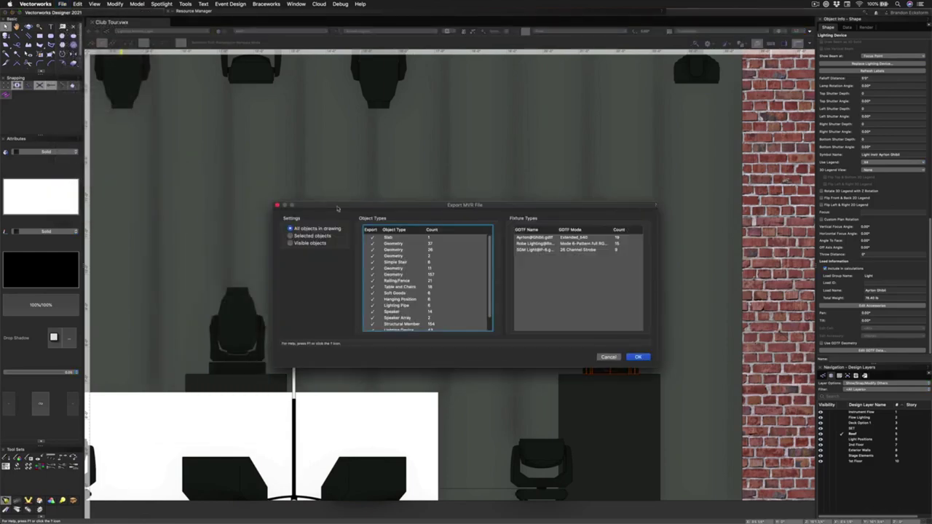
pyautogui.moveTo(349, 217); pyautogui.dragTo(329, 183)
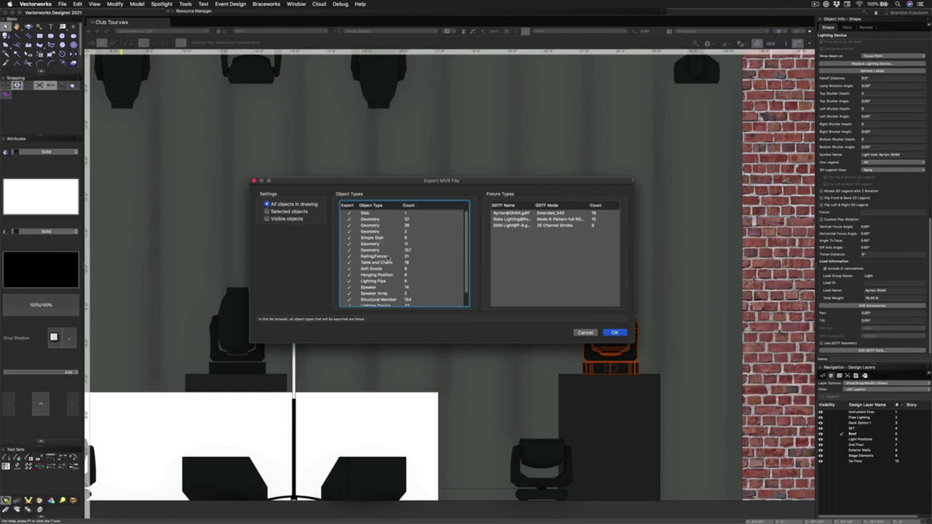
pyautogui.scroll(-3, 393, 274)
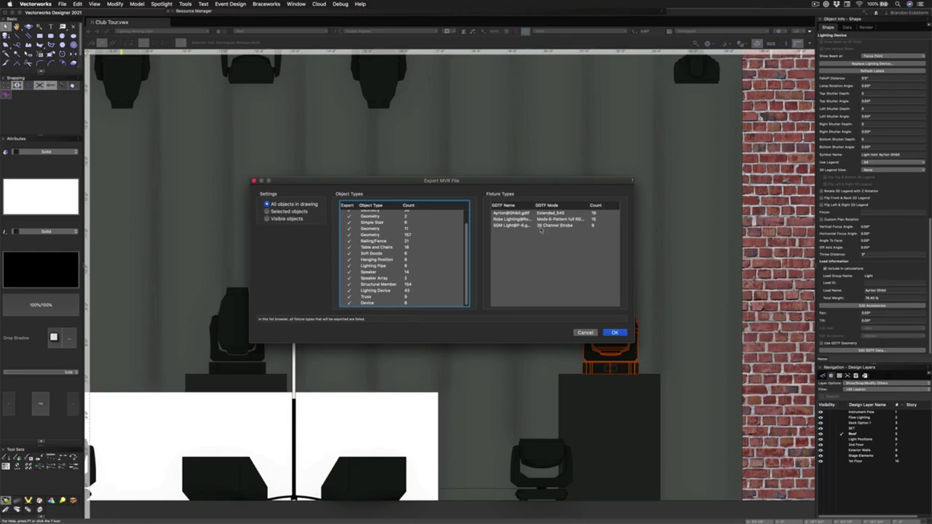
pyautogui.click(609, 333)
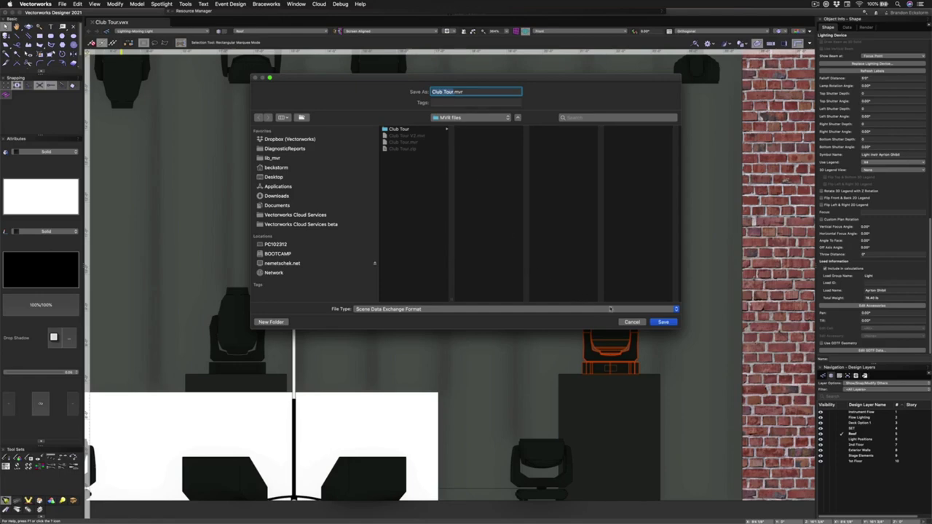
# Save the MVR export as Club Tour.mvr, replacing the existing file
pyautogui.click(662, 322)
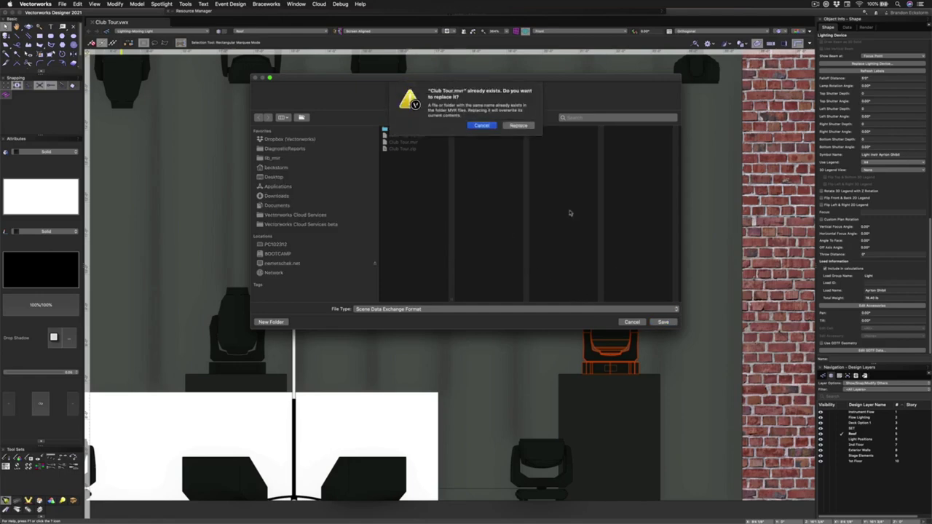
pyautogui.click(517, 126)
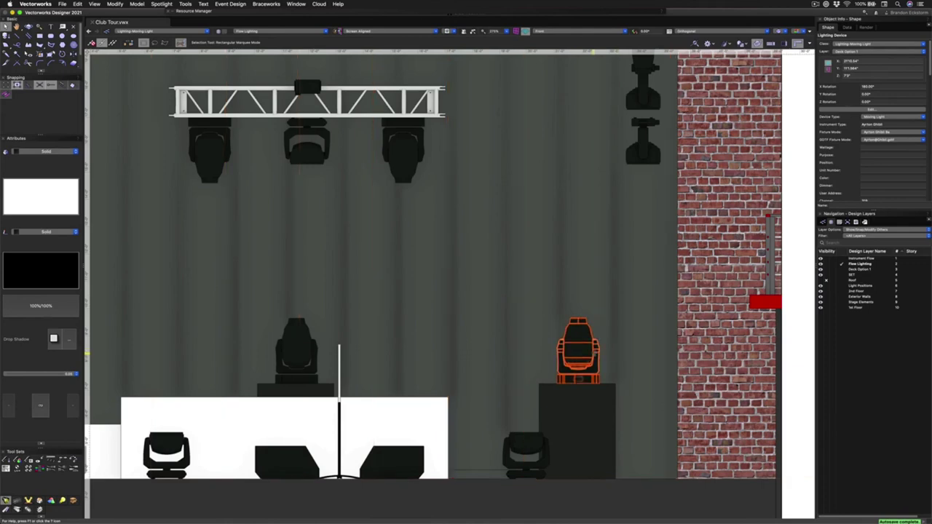
# Switch to Top/Plan view, zoom out to the whole venue, and clear the fixture selection
pyautogui.click(591, 353)
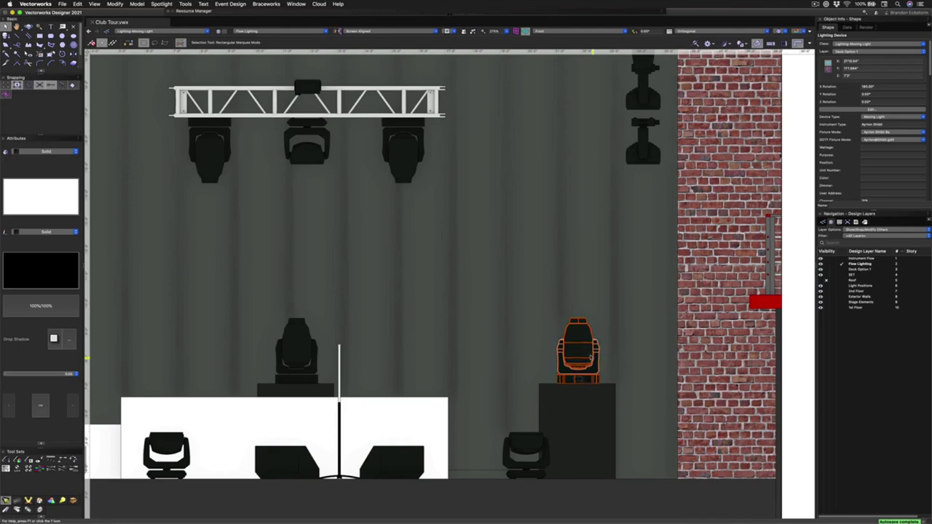
pyautogui.press('F5')
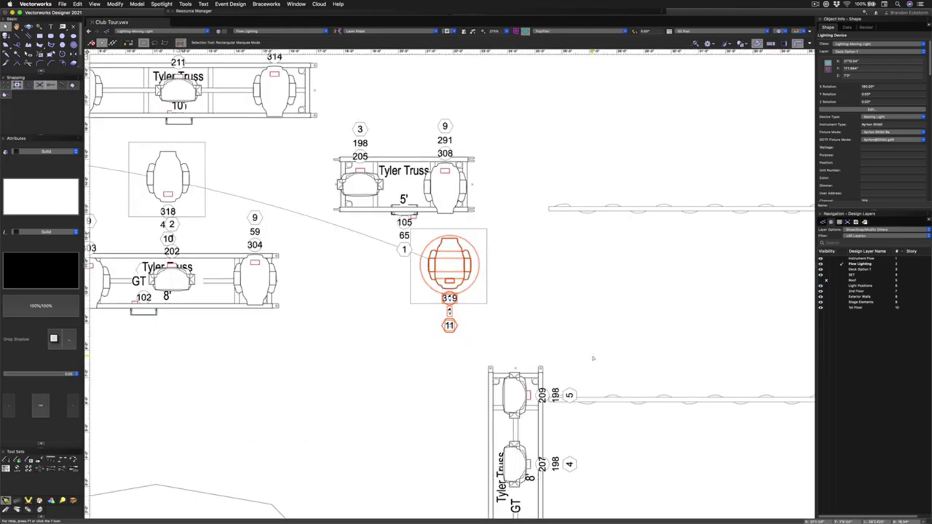
pyautogui.press('super+6')
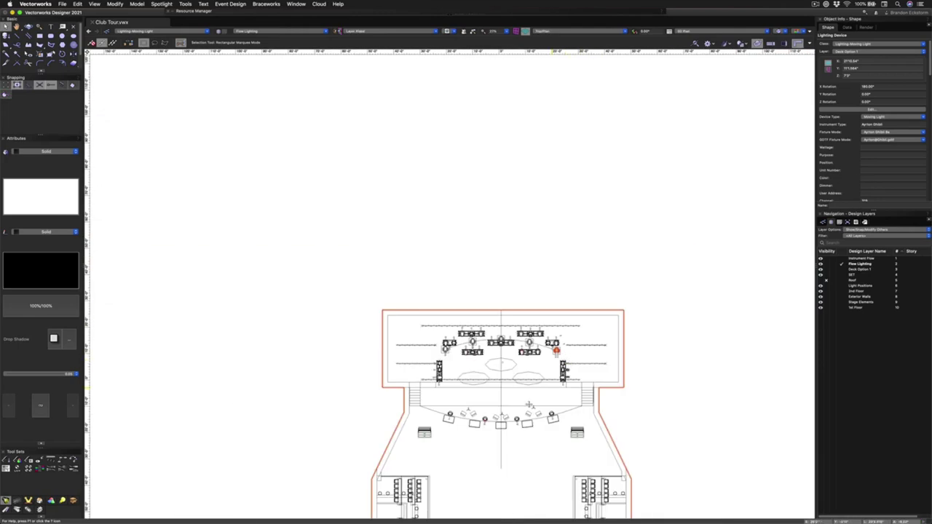
pyautogui.scroll(5, 524, 423)
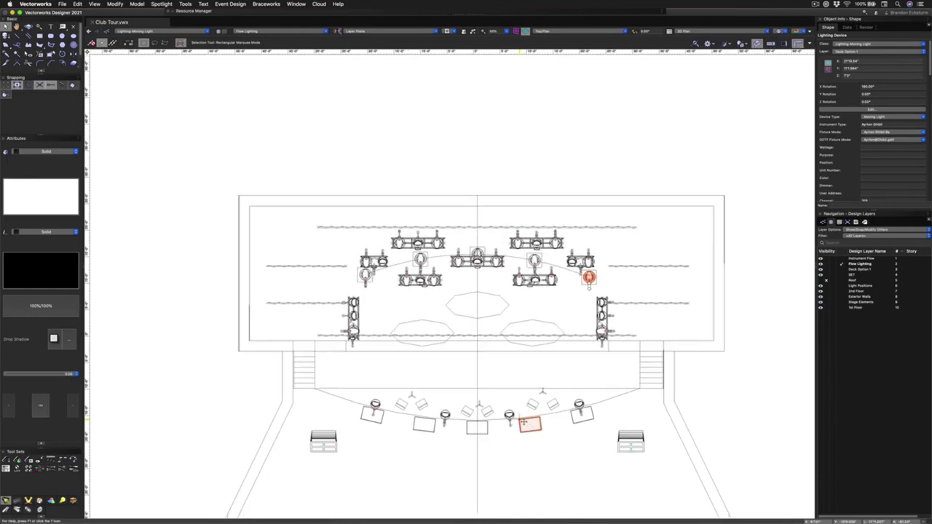
pyautogui.click(772, 420)
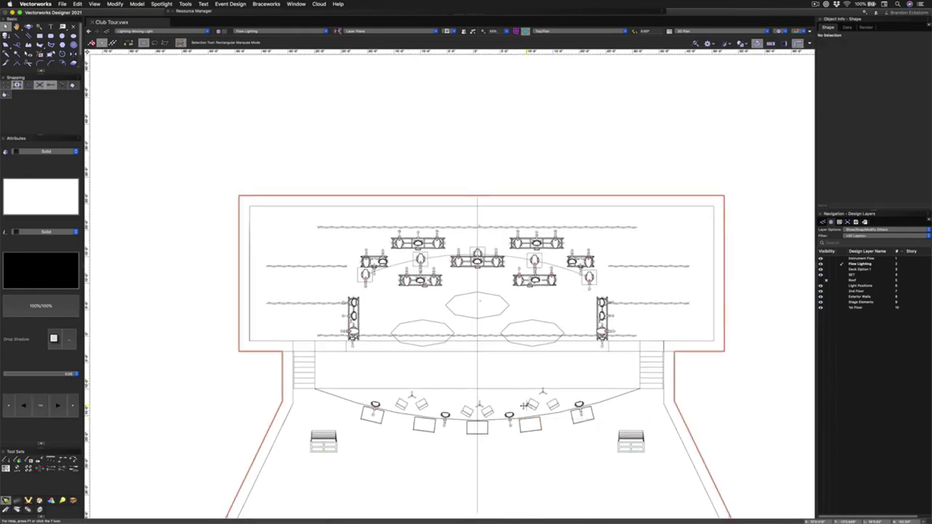
pyautogui.scroll(2, 511, 374)
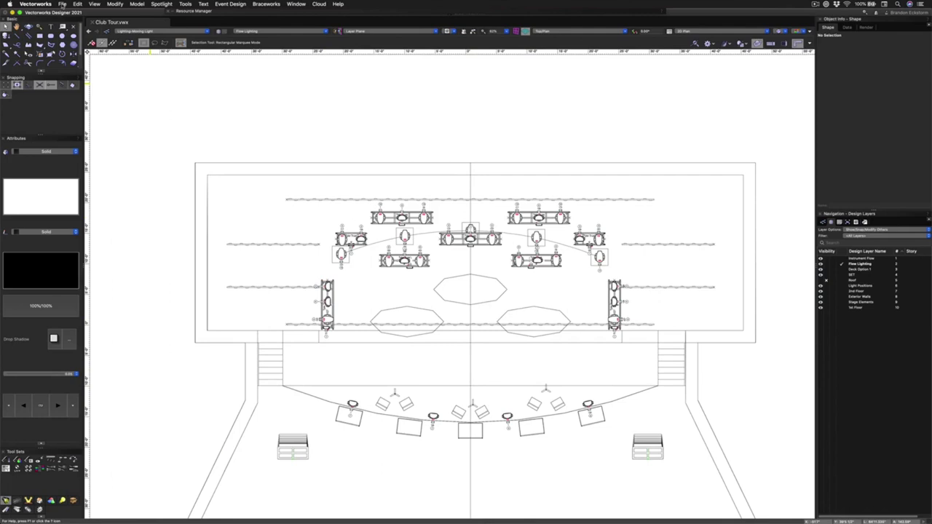
pyautogui.click(62, 5)
# Import Club Tour V2.mvr through Import MVR with Import Mode set to Import Data only
pyautogui.moveTo(110, 162)
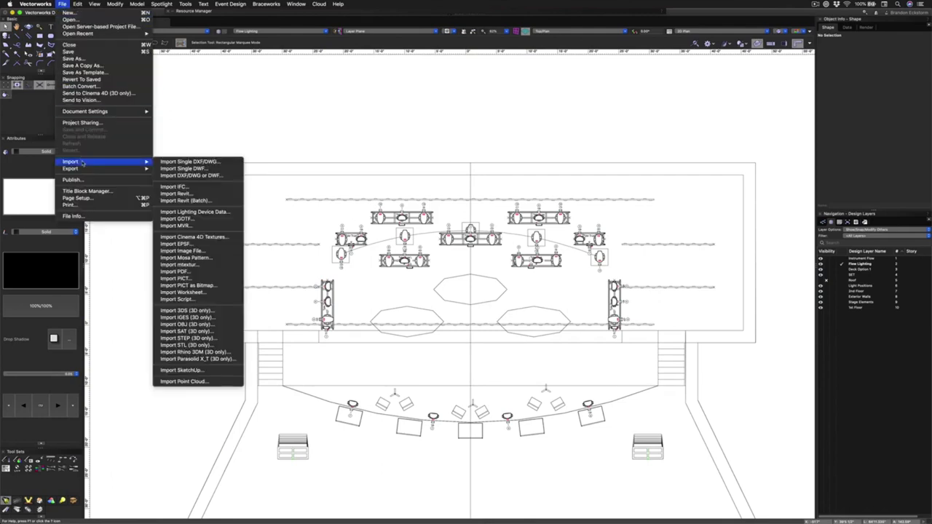
pyautogui.click(180, 226)
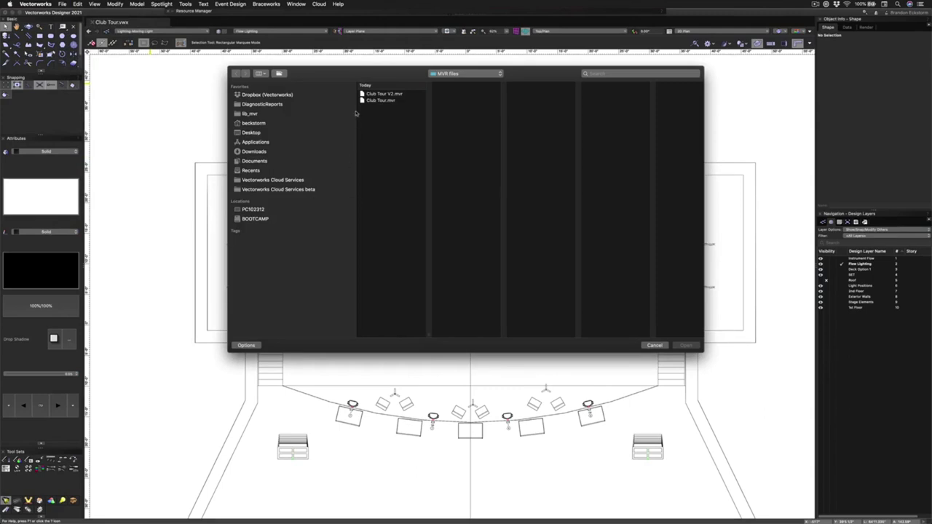
pyautogui.click(379, 94)
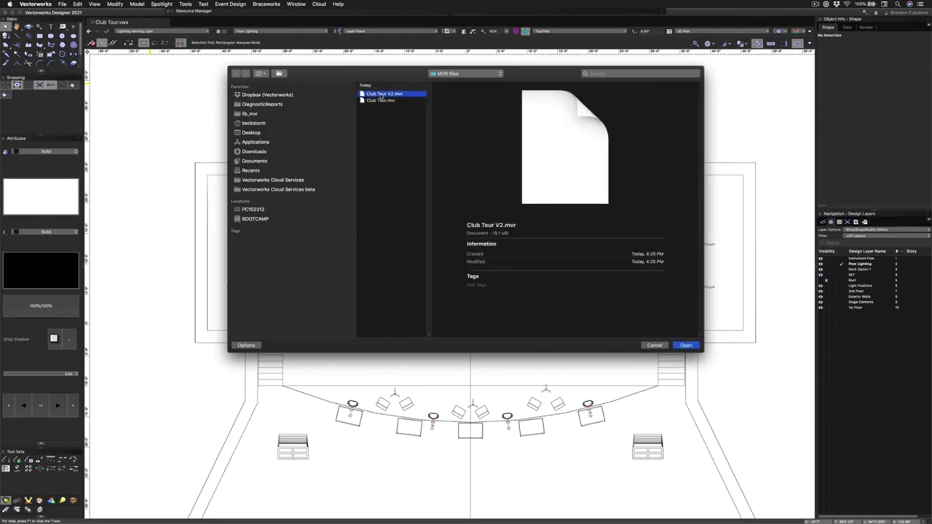
pyautogui.click(685, 346)
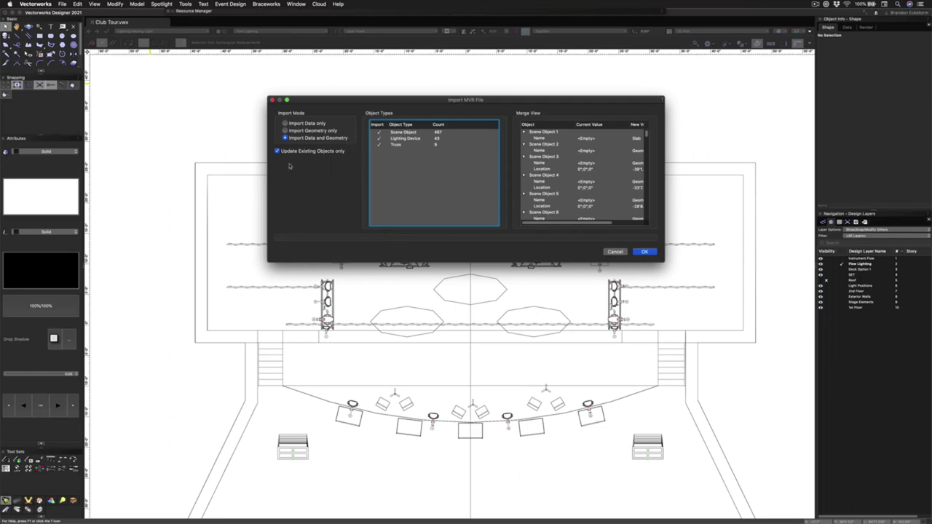
pyautogui.moveTo(321, 156)
pyautogui.click(307, 124)
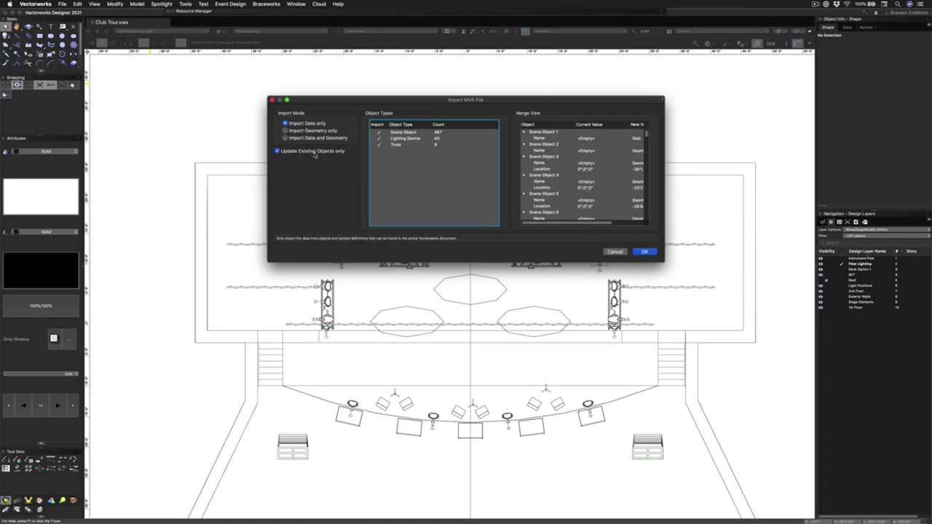
pyautogui.click(643, 252)
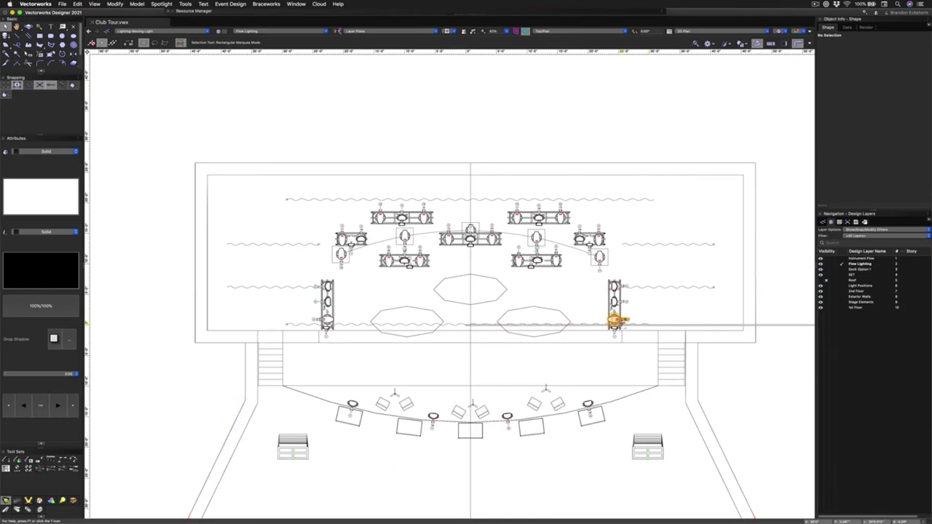
# Select the right-hand truss fixture and confirm its GDTF mode is MAC Ultra Performance
pyautogui.click(615, 319)
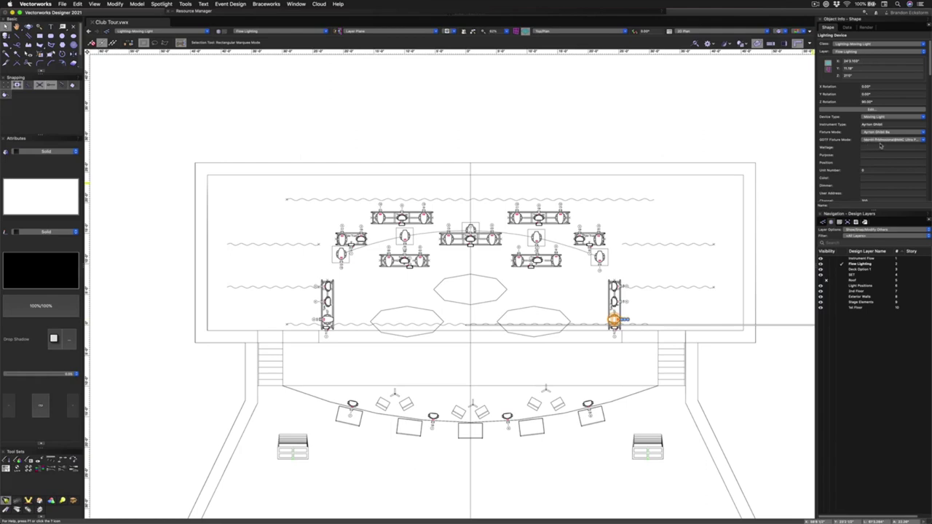
pyautogui.click(904, 141)
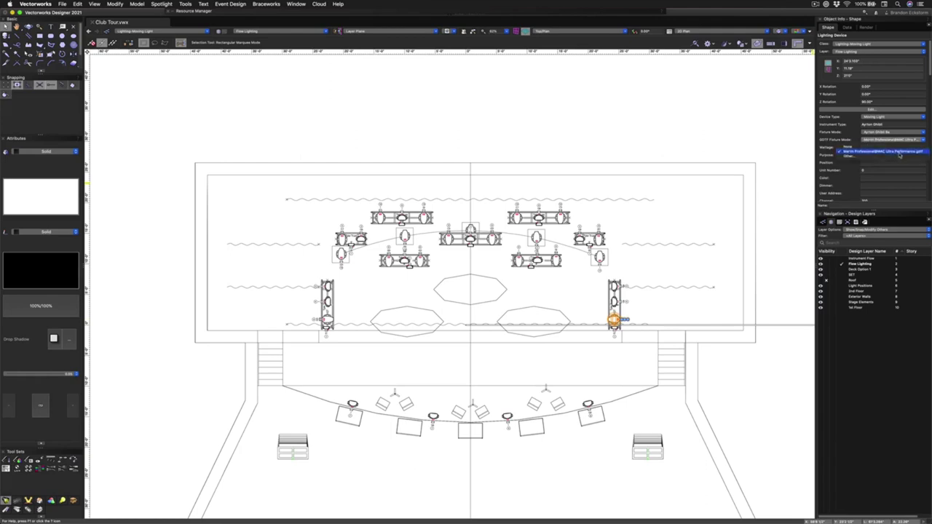
pyautogui.click(899, 152)
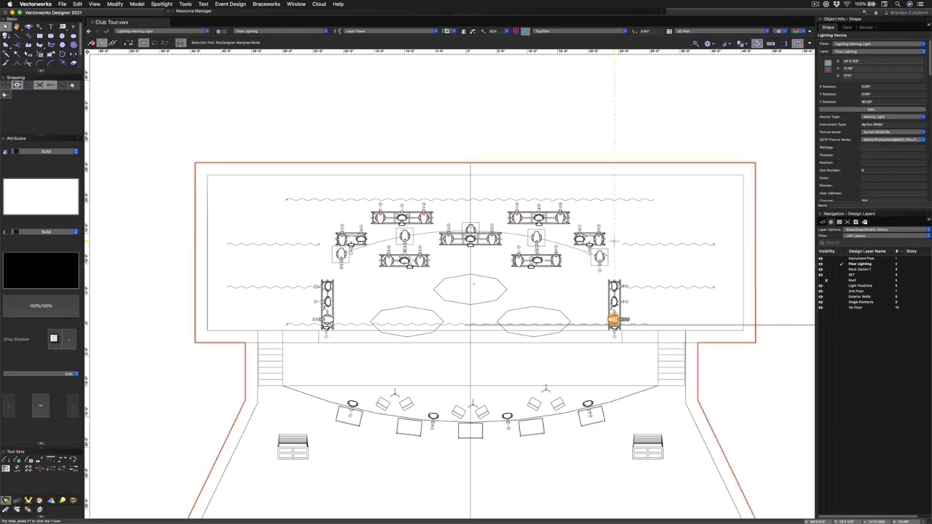
# Select moving lights on the upper right truss, ending with one selected
pyautogui.click(598, 257)
pyautogui.keyDown('shift'); pyautogui.click(535, 238); pyautogui.keyUp('shift')
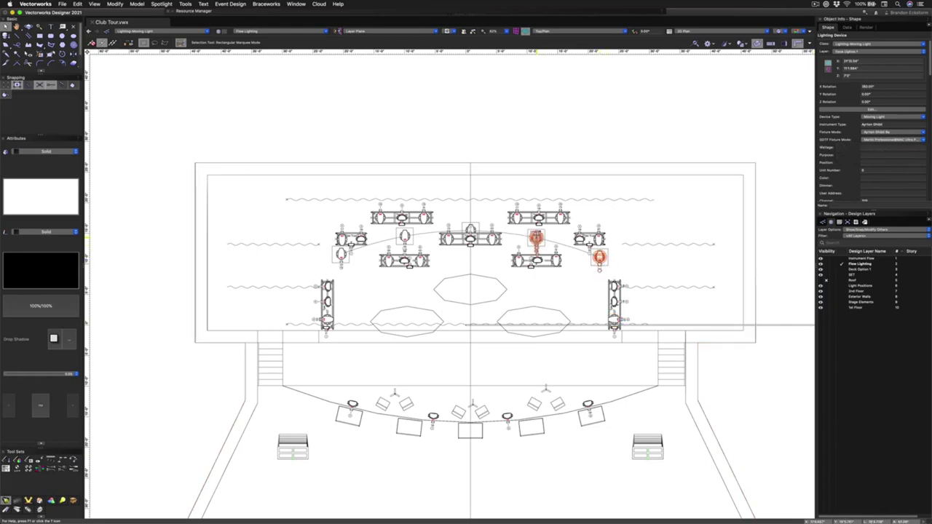
pyautogui.click(536, 238)
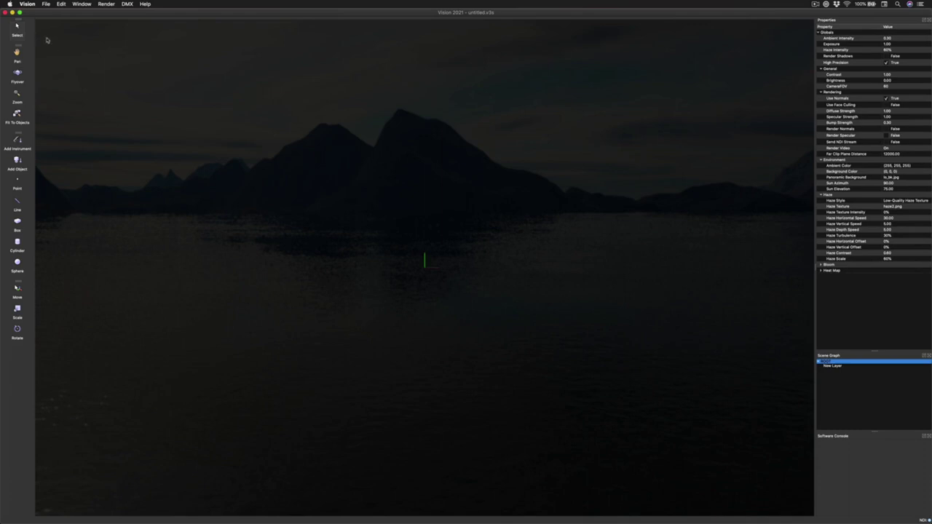
# Open Club Tour V2.mvr in Vision with Use Fixture Types from set to GDTF
pyautogui.click(45, 4)
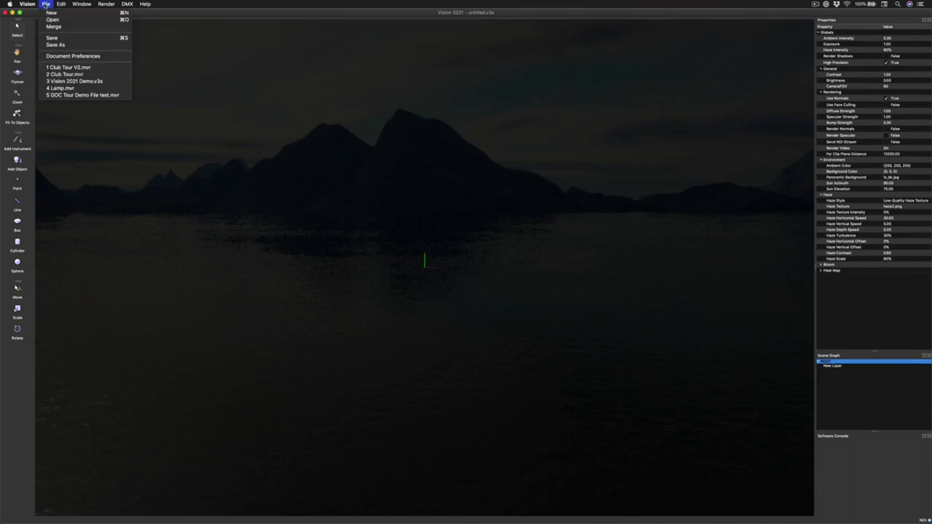
pyautogui.click(46, 22)
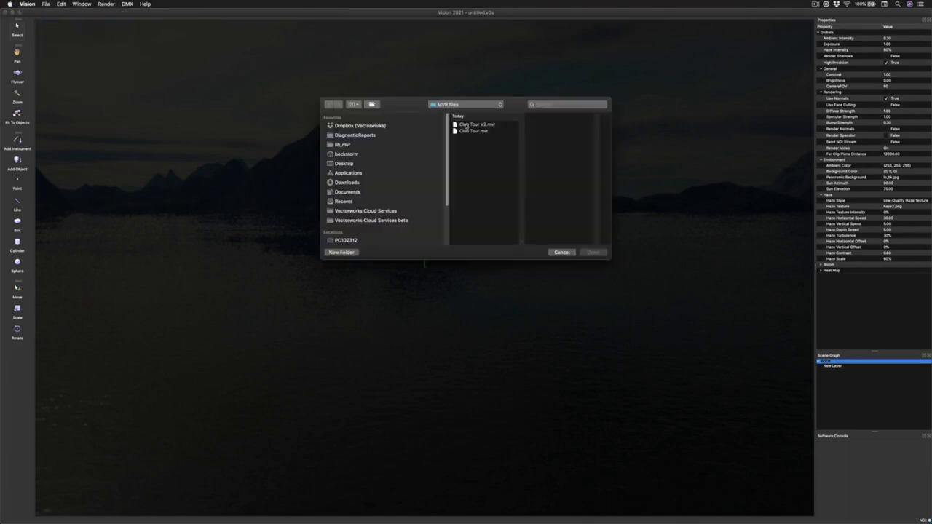
pyautogui.click(469, 124)
pyautogui.click(594, 253)
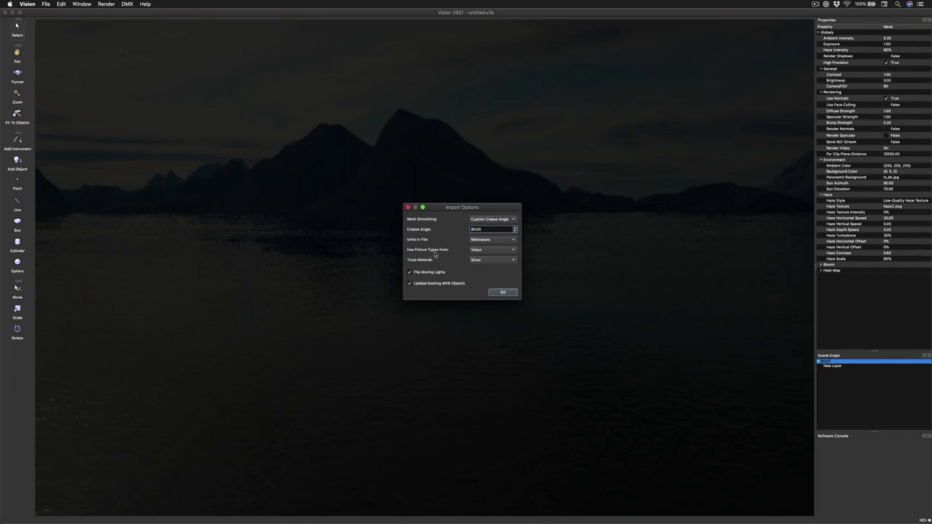
pyautogui.click(484, 249)
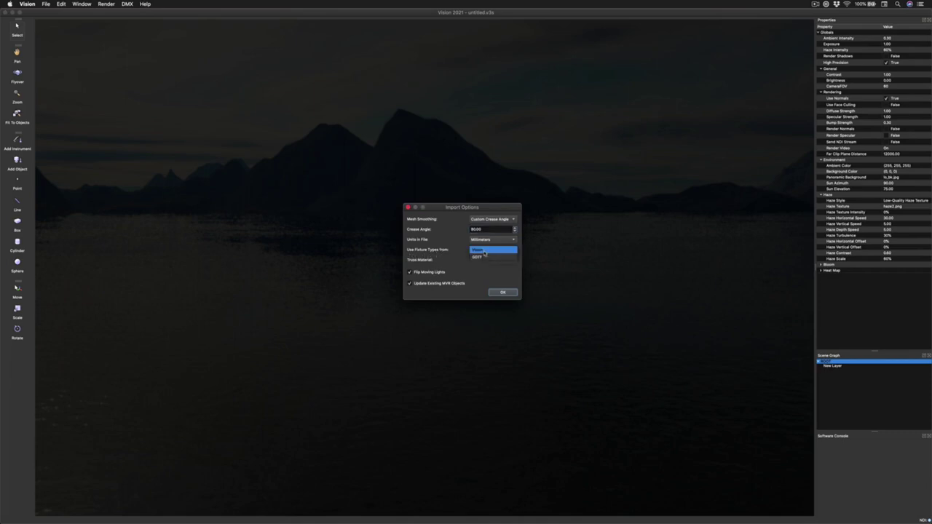
pyautogui.click(485, 256)
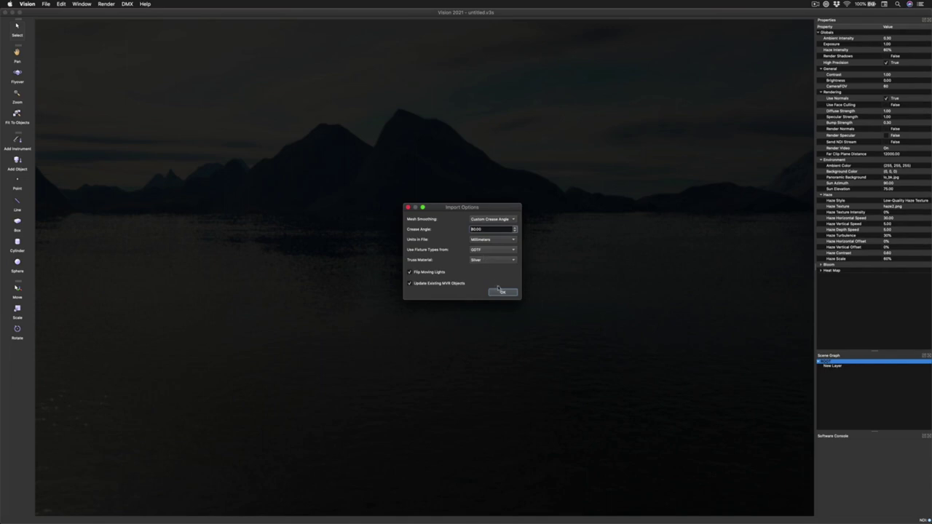
pyautogui.click(502, 291)
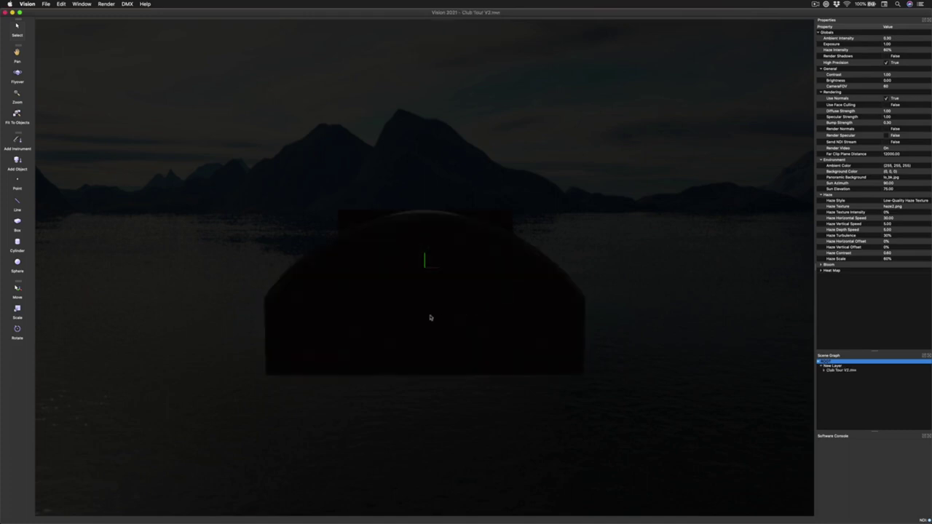
# Dolly into the venue and select a drape fixture and the riser fixture to show their beams
pyautogui.scroll(10, 430, 317)
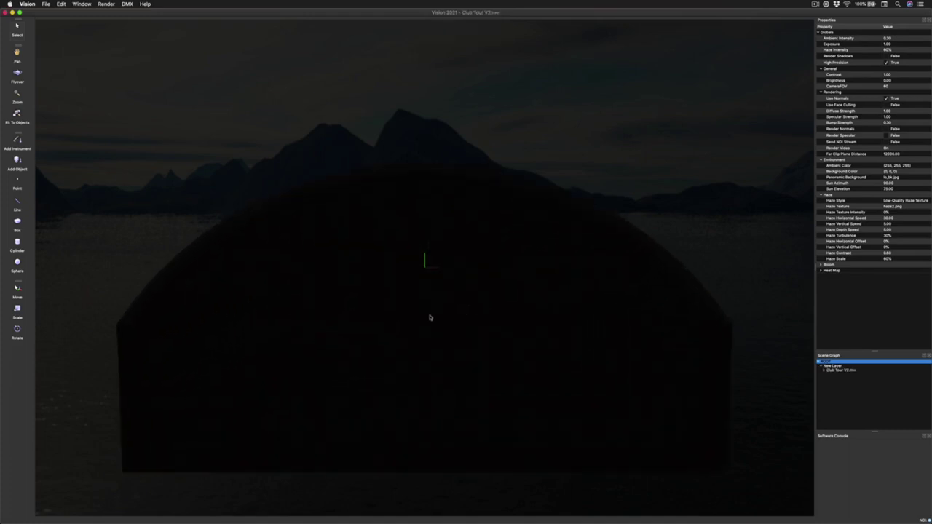
pyautogui.scroll(5, 429, 317)
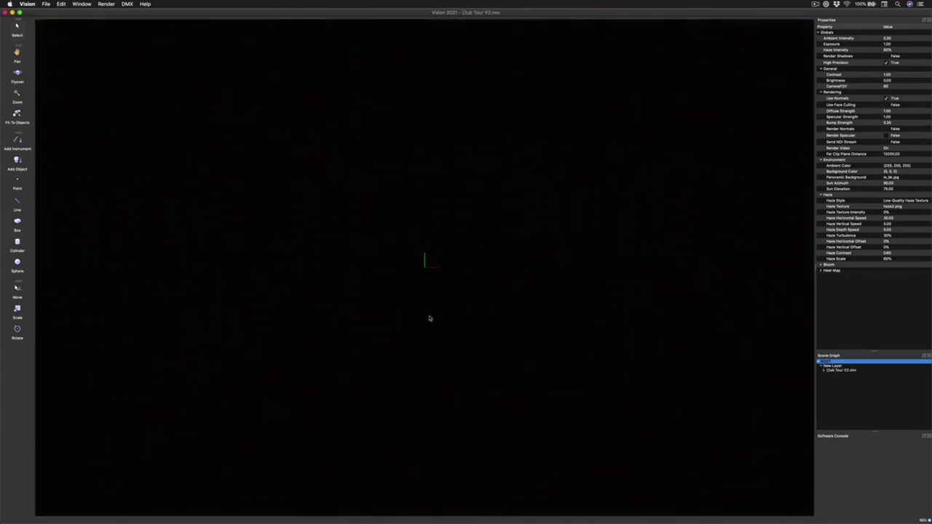
pyautogui.scroll(10, 429, 318)
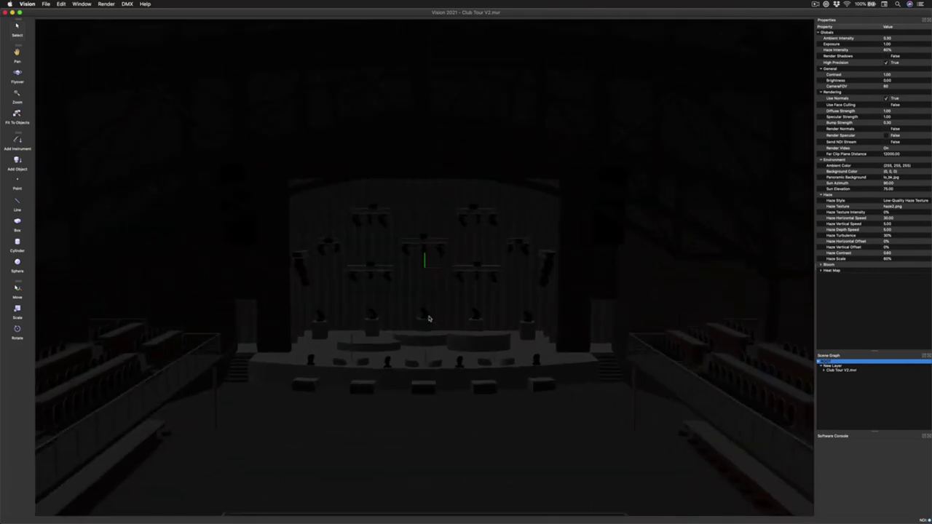
pyautogui.scroll(8, 429, 318)
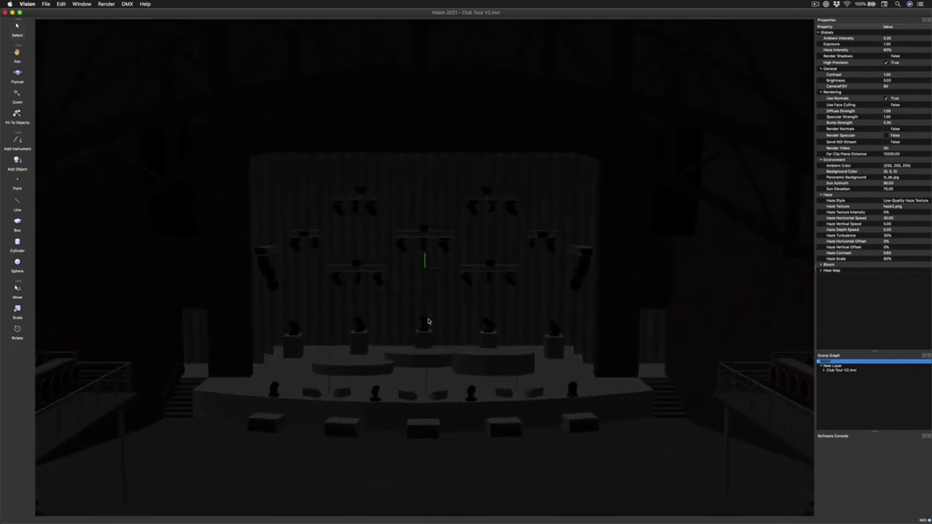
pyautogui.click(511, 287)
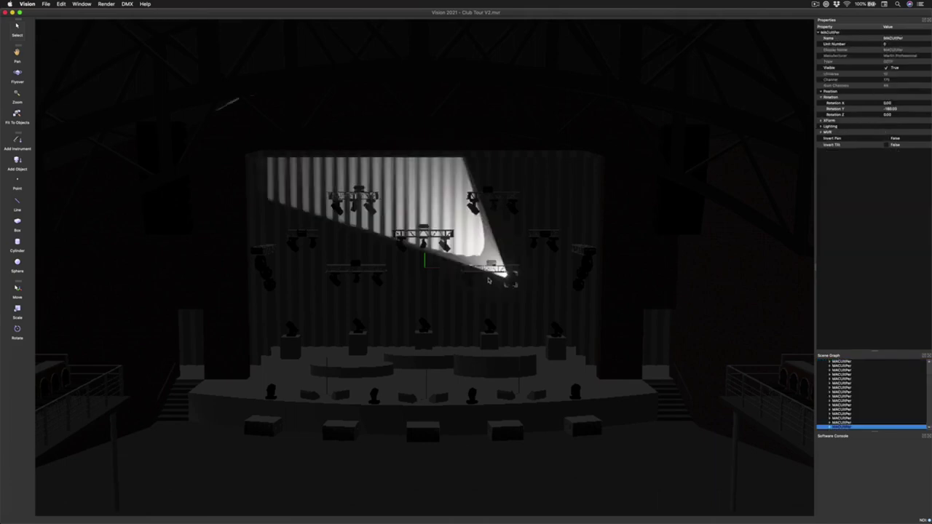
pyautogui.click(490, 325)
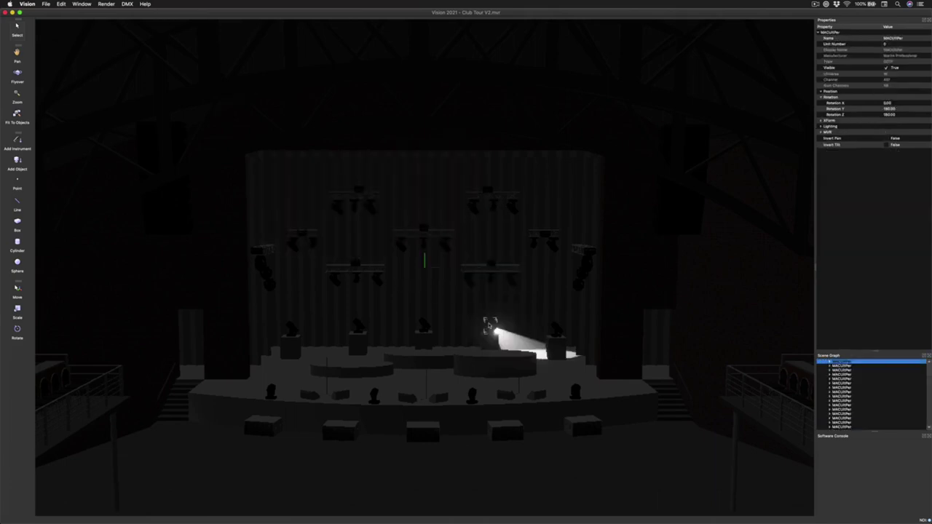